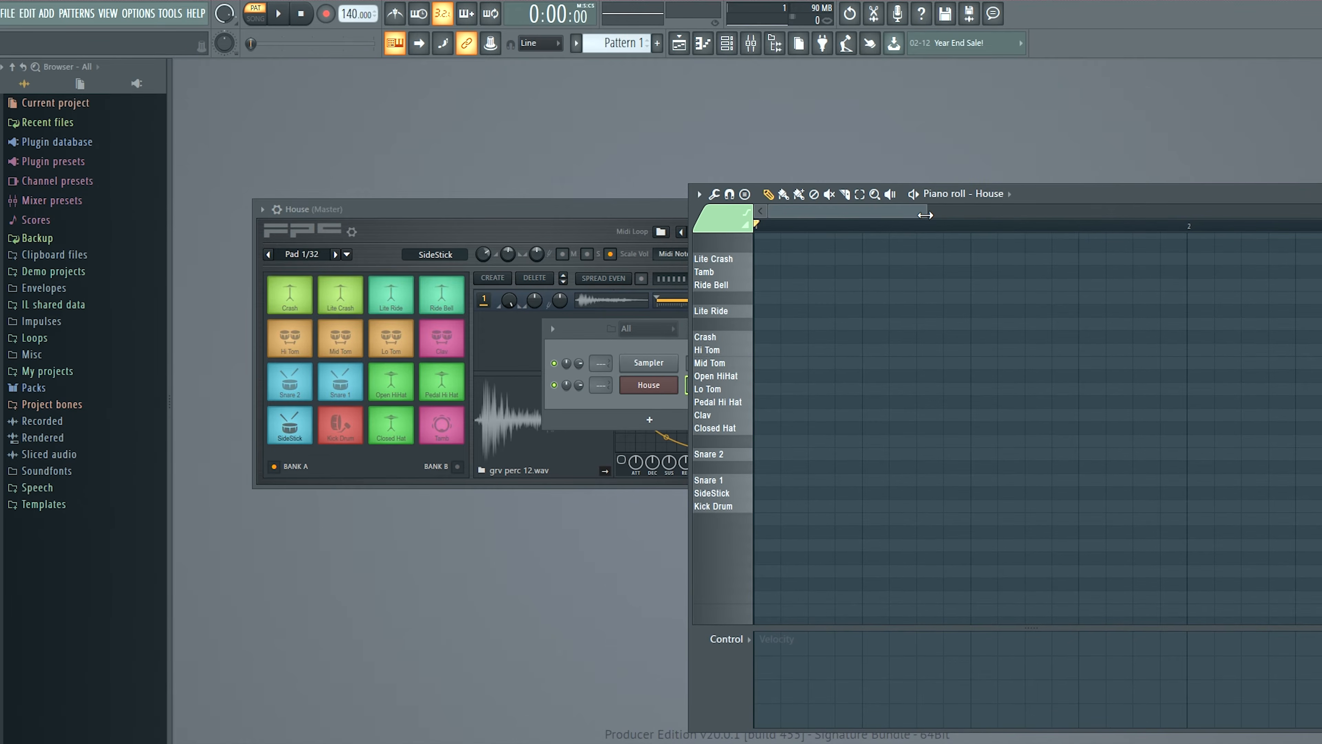
Audition the kick, snare, closed hat, tom and crash sounds of the House kit in the piano roll
{"action": "left_click_drag", "start_coordinate": [925, 214], "coordinate": [963, 215]}
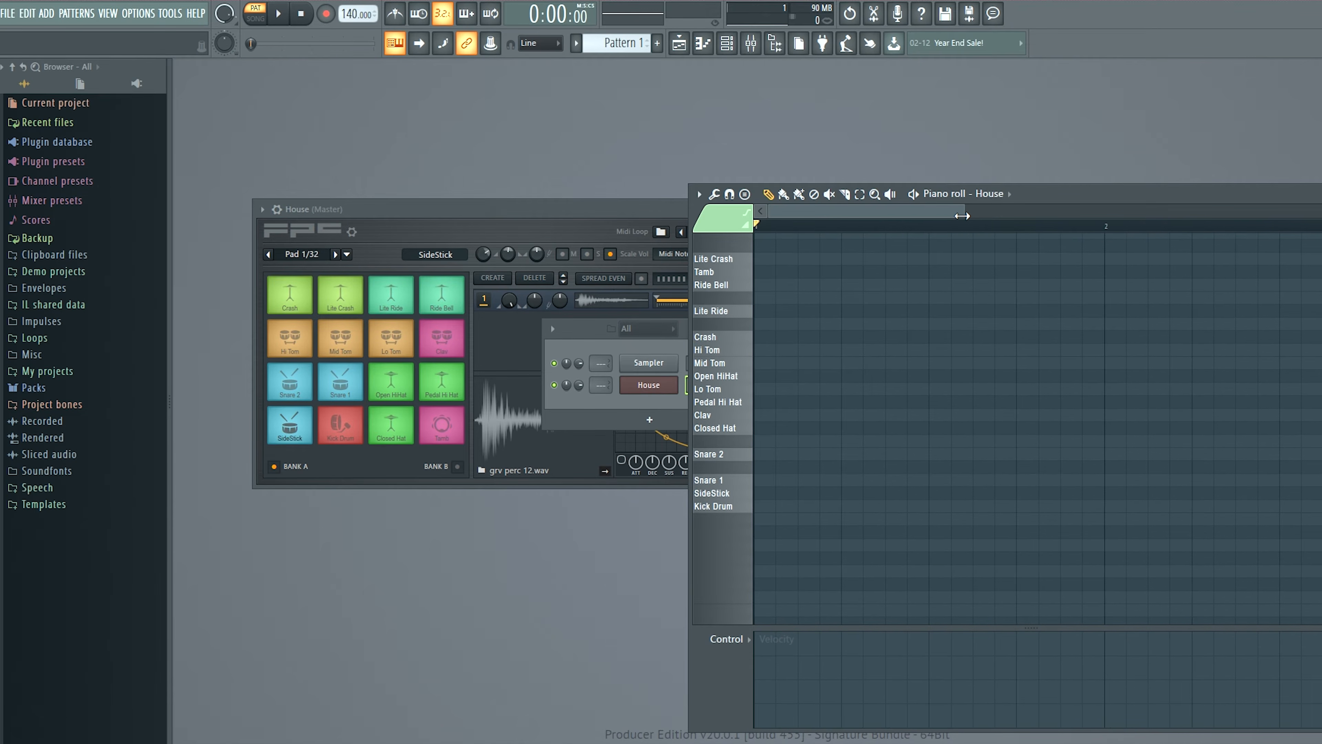
{"action": "left_click", "coordinate": [732, 510]}
{"action": "left_click", "coordinate": [729, 482]}
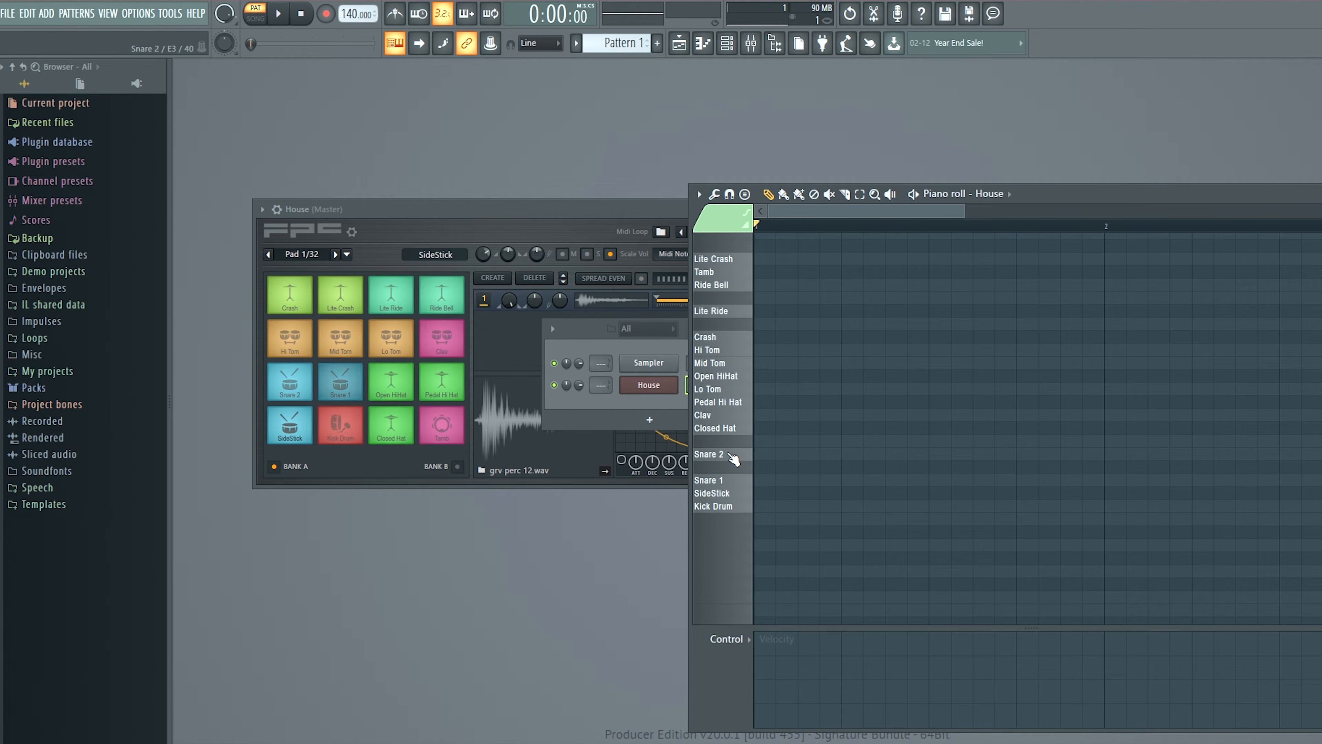
{"action": "left_click", "coordinate": [732, 429]}
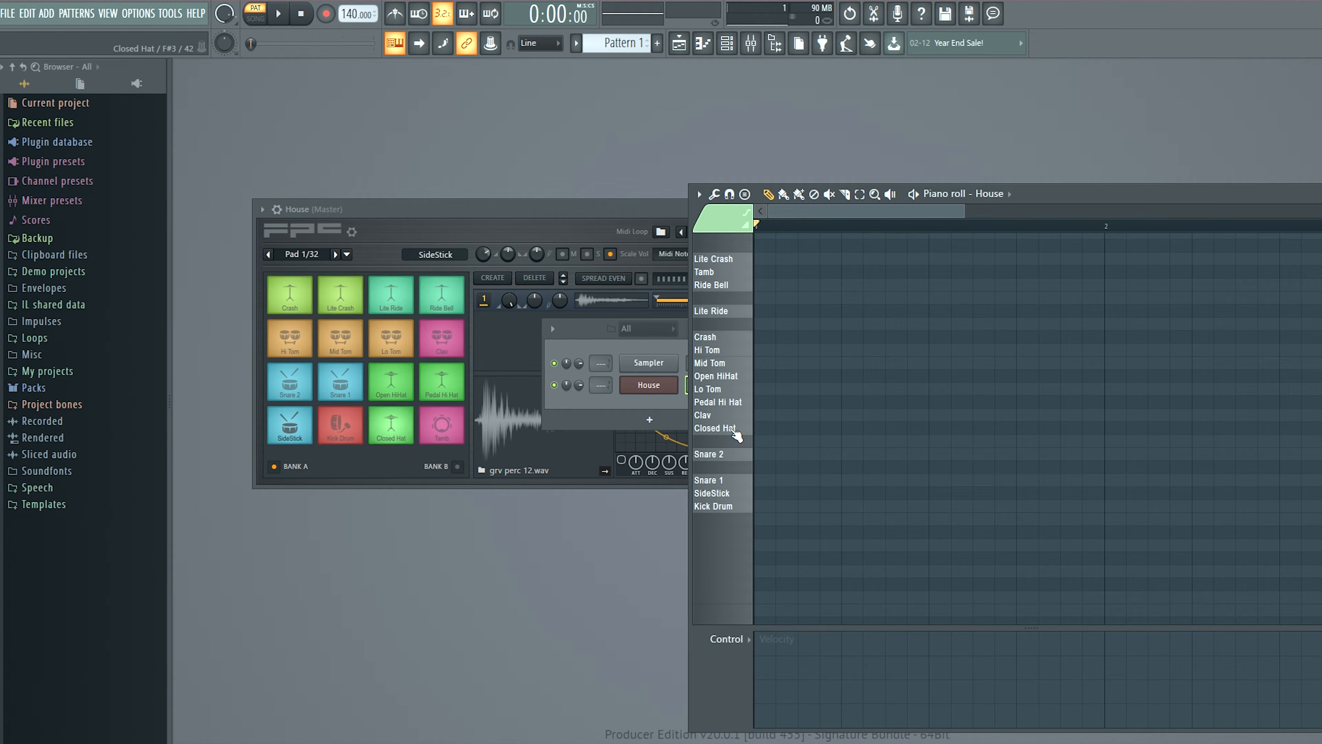
{"action": "left_click", "coordinate": [731, 365]}
{"action": "left_click", "coordinate": [730, 342]}
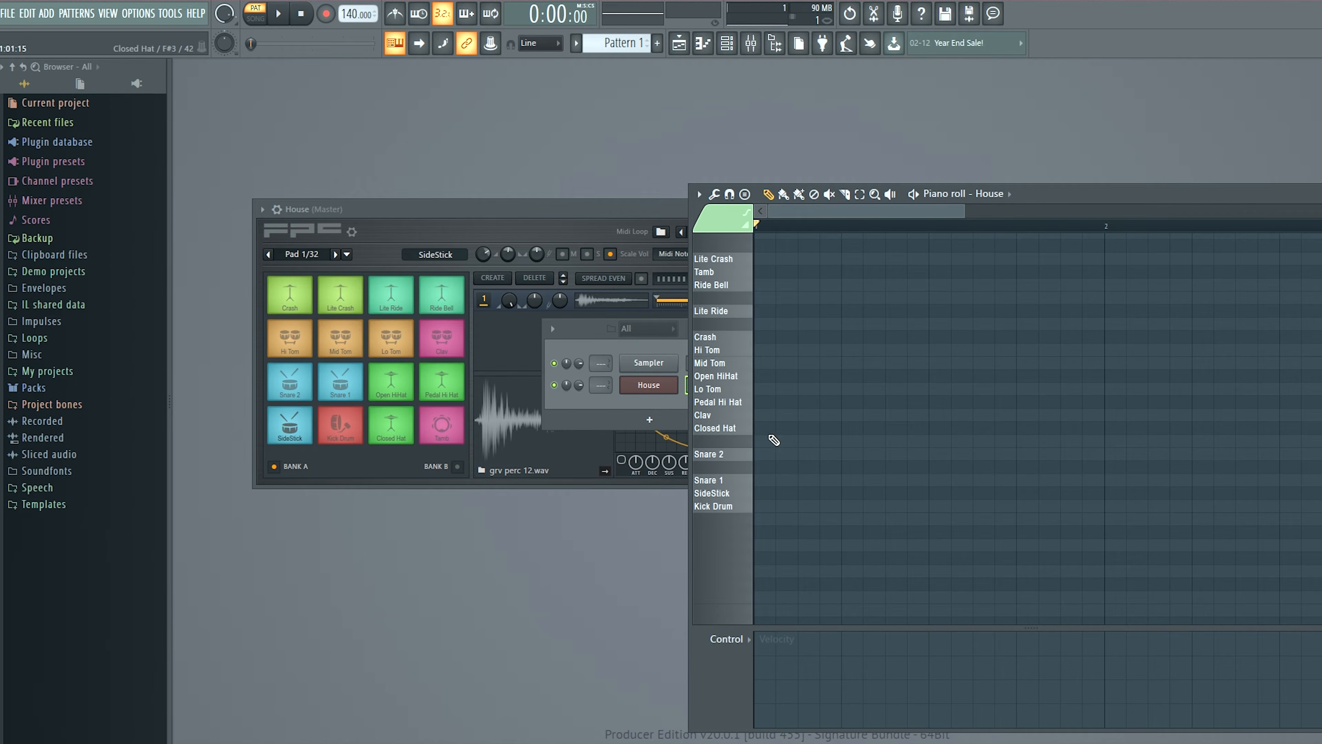
Draw Kick Drum notes on all four beats of bar 1 and Snare 1 notes on beats 2 and 4
{"action": "left_click", "coordinate": [763, 506]}
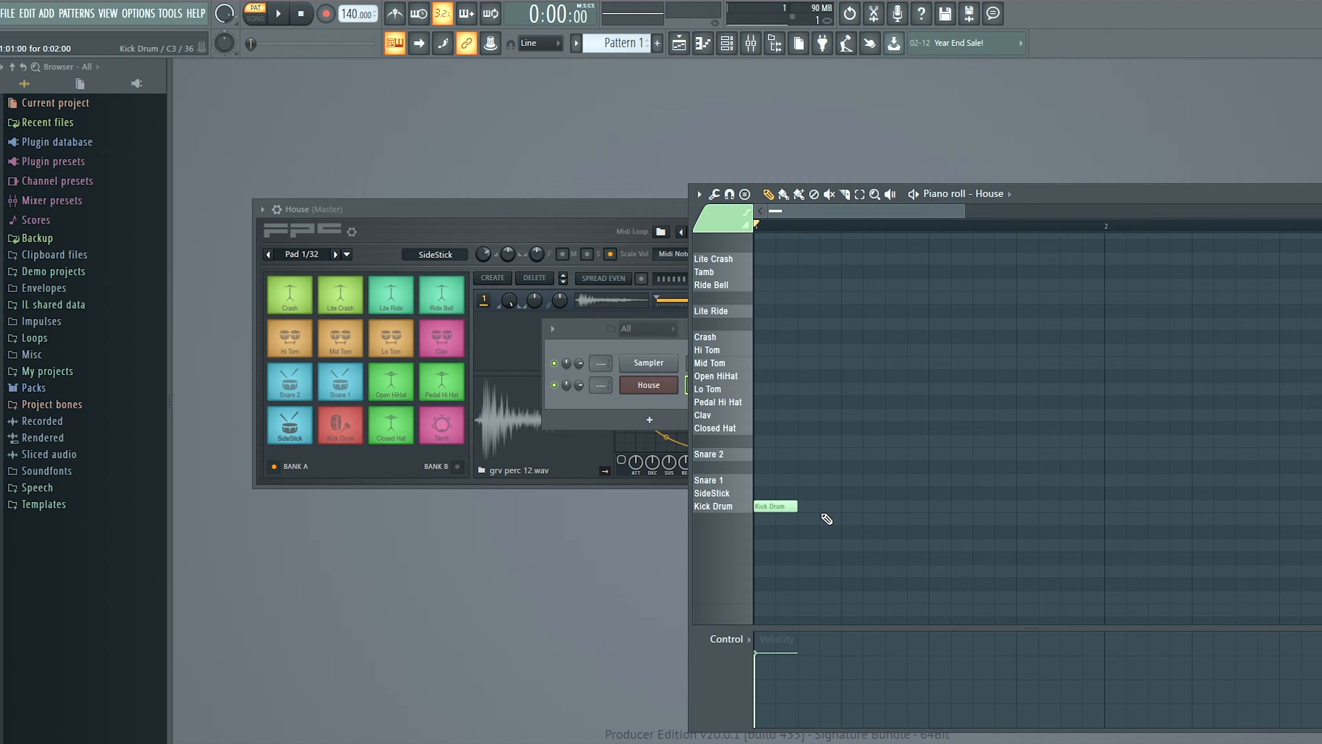
{"action": "left_click", "coordinate": [849, 513]}
{"action": "left_click", "coordinate": [933, 513]}
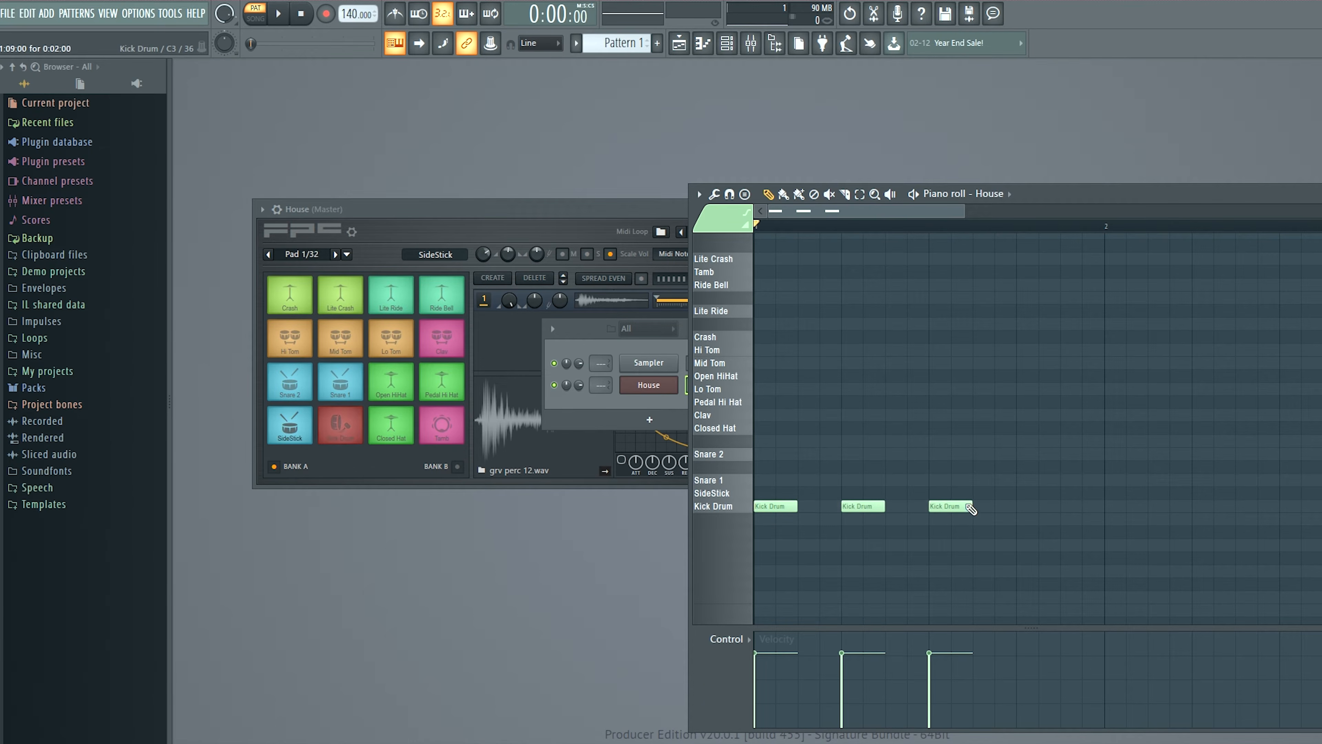
{"action": "left_click", "coordinate": [1020, 509]}
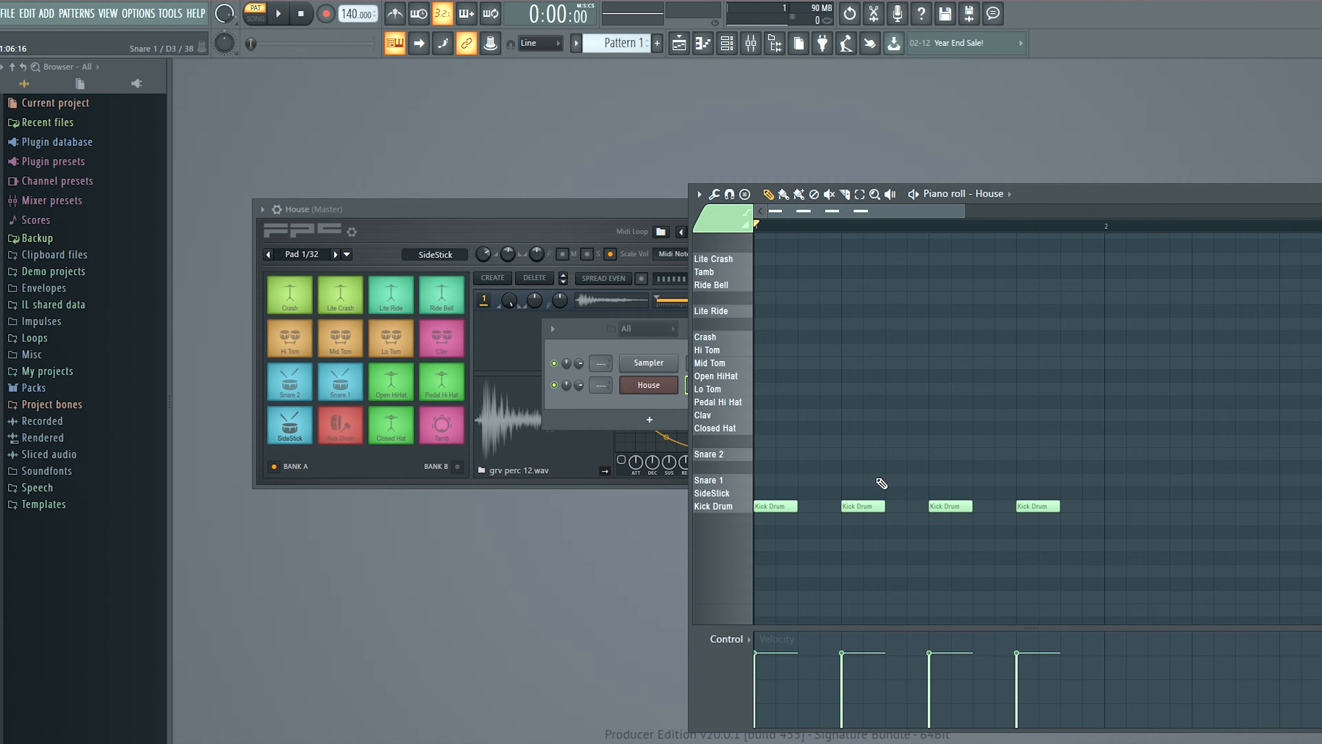
{"action": "left_click", "coordinate": [844, 480]}
{"action": "left_click", "coordinate": [1020, 480]}
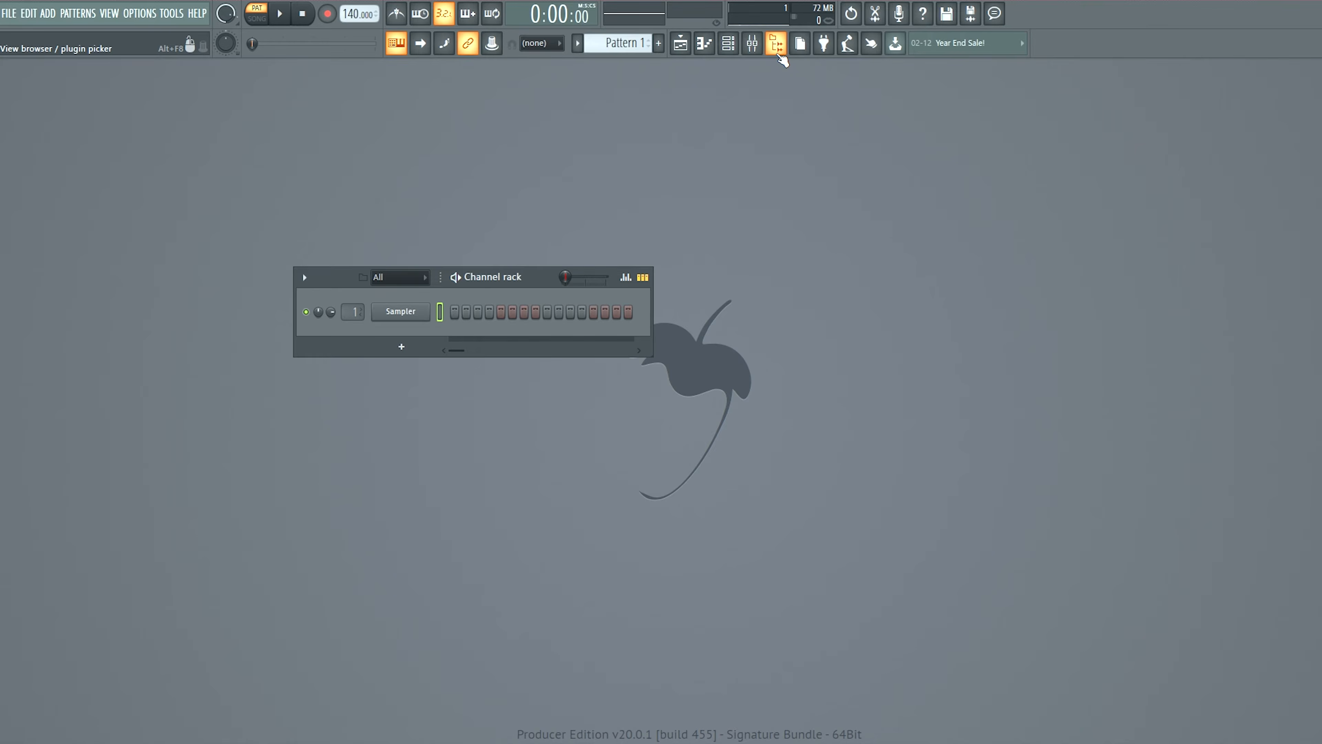
Show the browser and expand the Packs > Drums > Kicks folder
{"action": "left_click", "coordinate": [781, 57]}
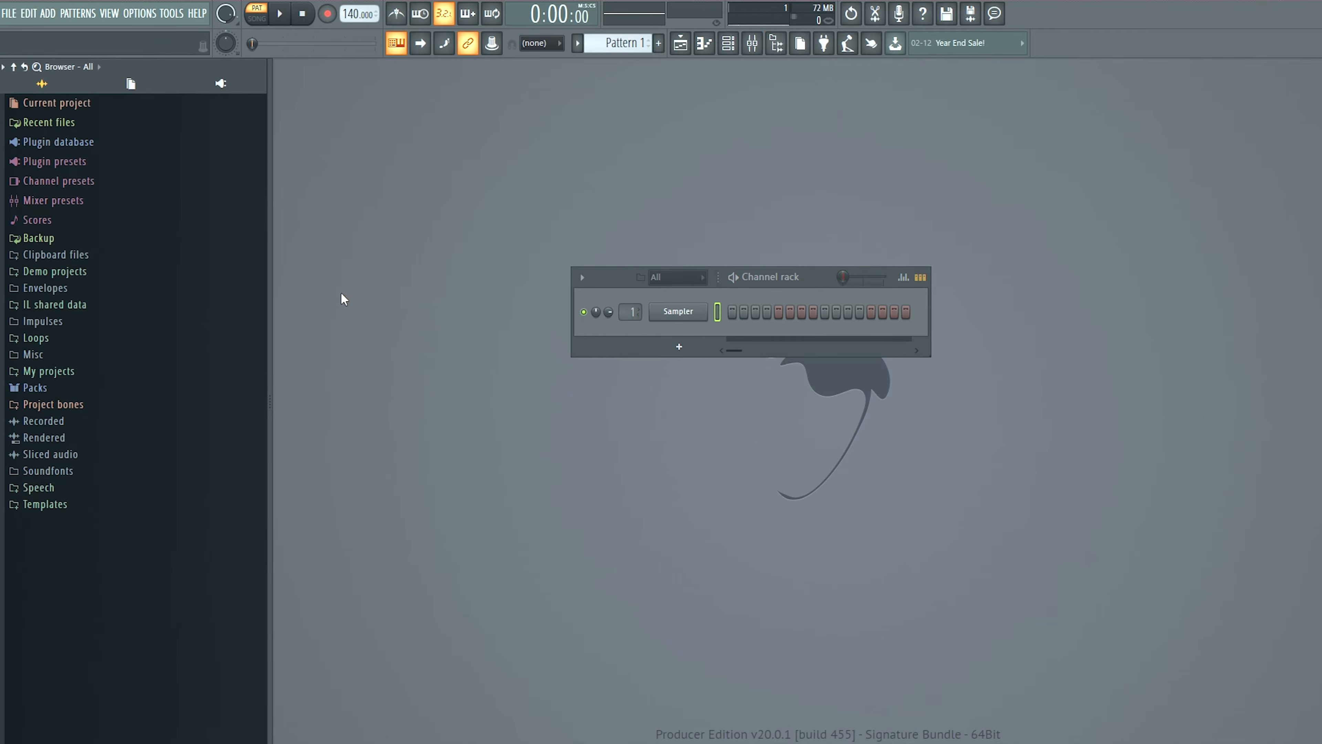
{"action": "left_click", "coordinate": [91, 388]}
{"action": "left_click", "coordinate": [71, 409]}
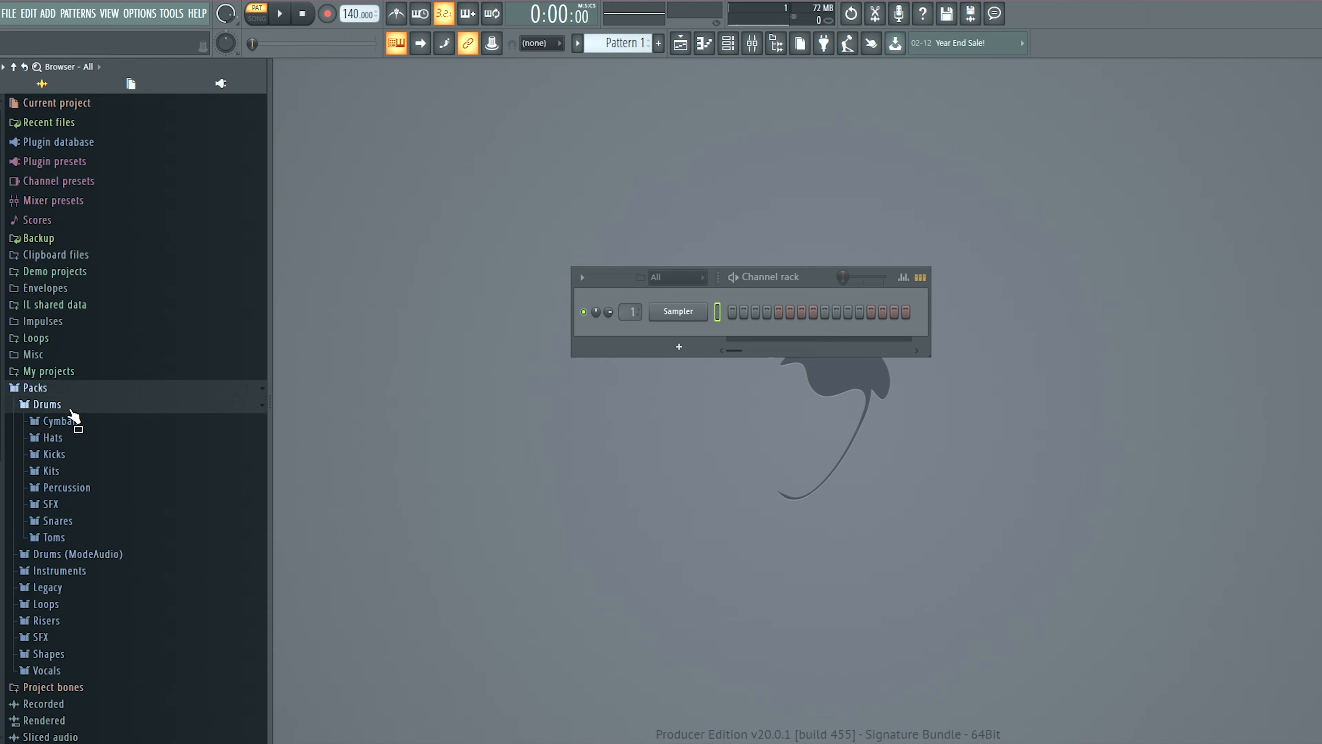
{"action": "left_click", "coordinate": [84, 453]}
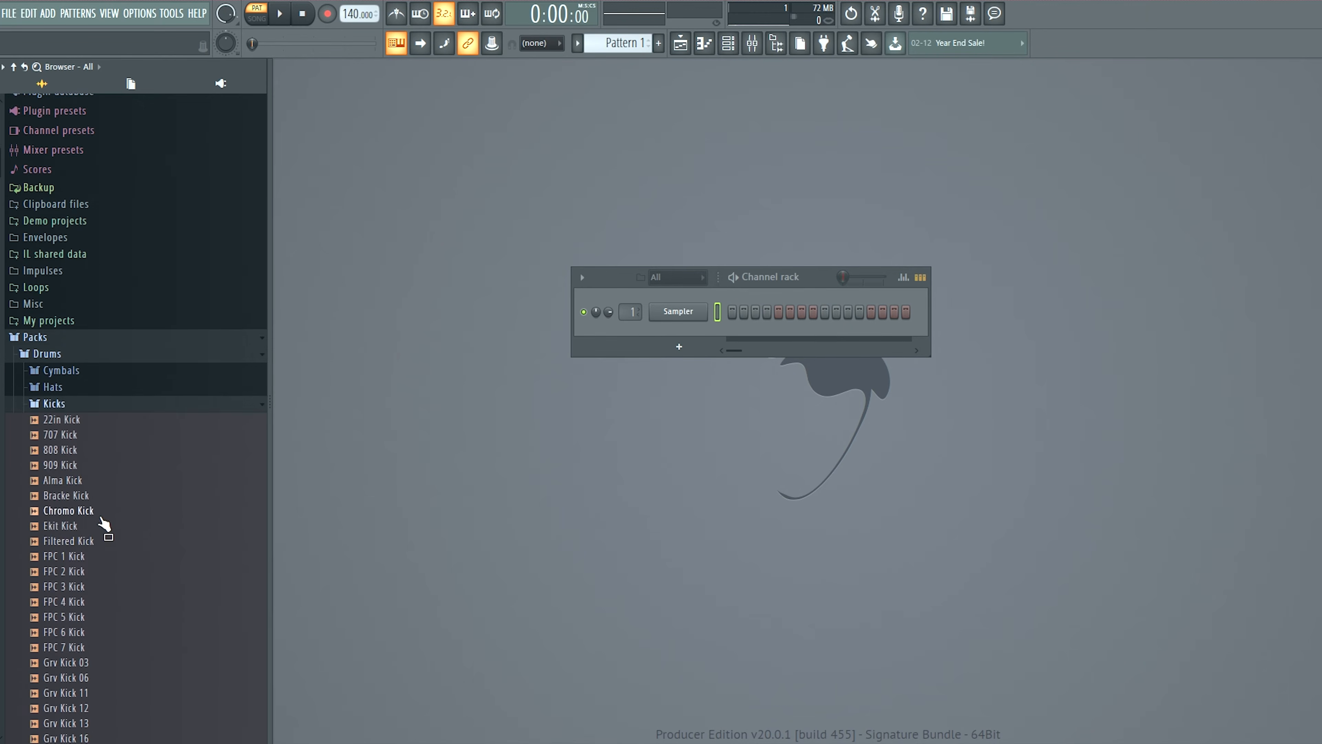
Load the Grv Kick 16 sample into a new channel and close its channel settings
{"action": "scroll", "coordinate": [111, 541], "scroll_direction": "down", "scroll_amount": 4}
{"action": "scroll", "coordinate": [100, 521], "scroll_direction": "up", "scroll_amount": 5}
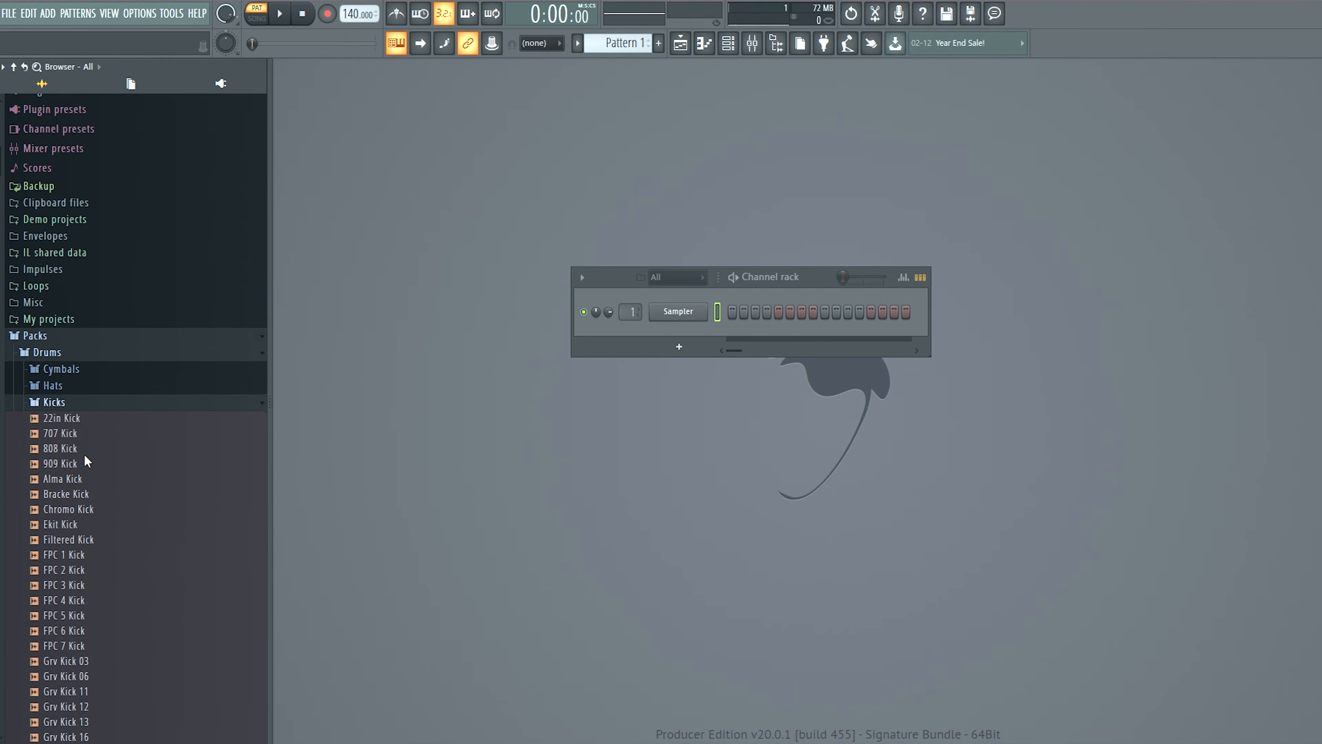
{"action": "scroll", "coordinate": [89, 469], "scroll_direction": "down", "scroll_amount": 5}
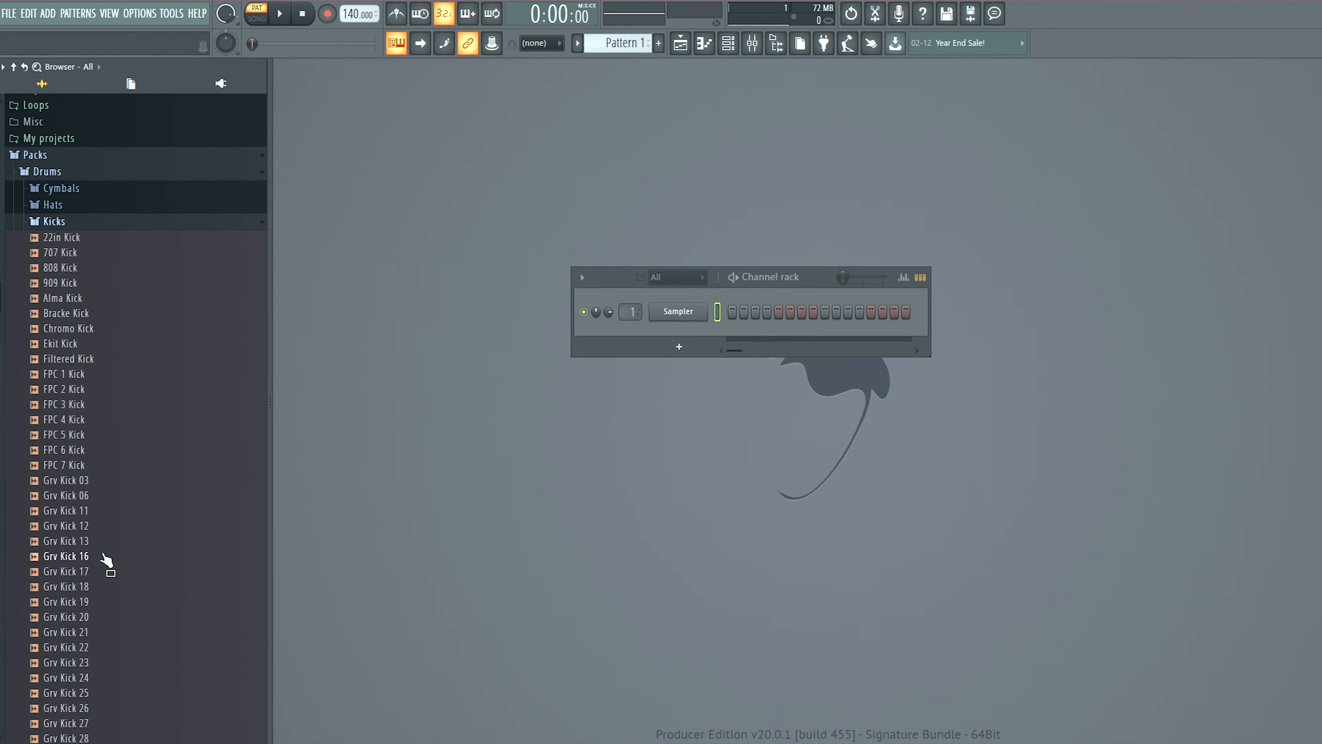
{"action": "left_click", "coordinate": [102, 555]}
{"action": "right_click", "coordinate": [102, 555]}
{"action": "left_click", "coordinate": [152, 571]}
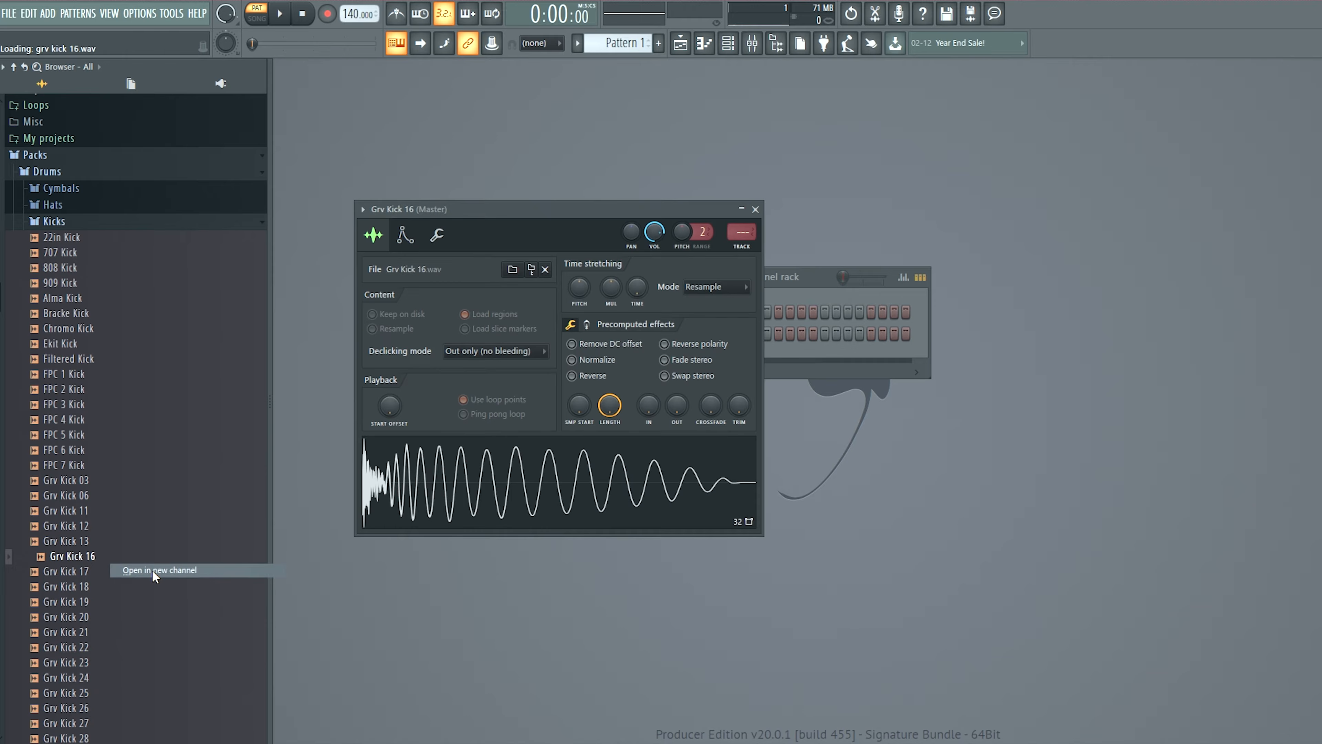
{"action": "left_click", "coordinate": [756, 209]}
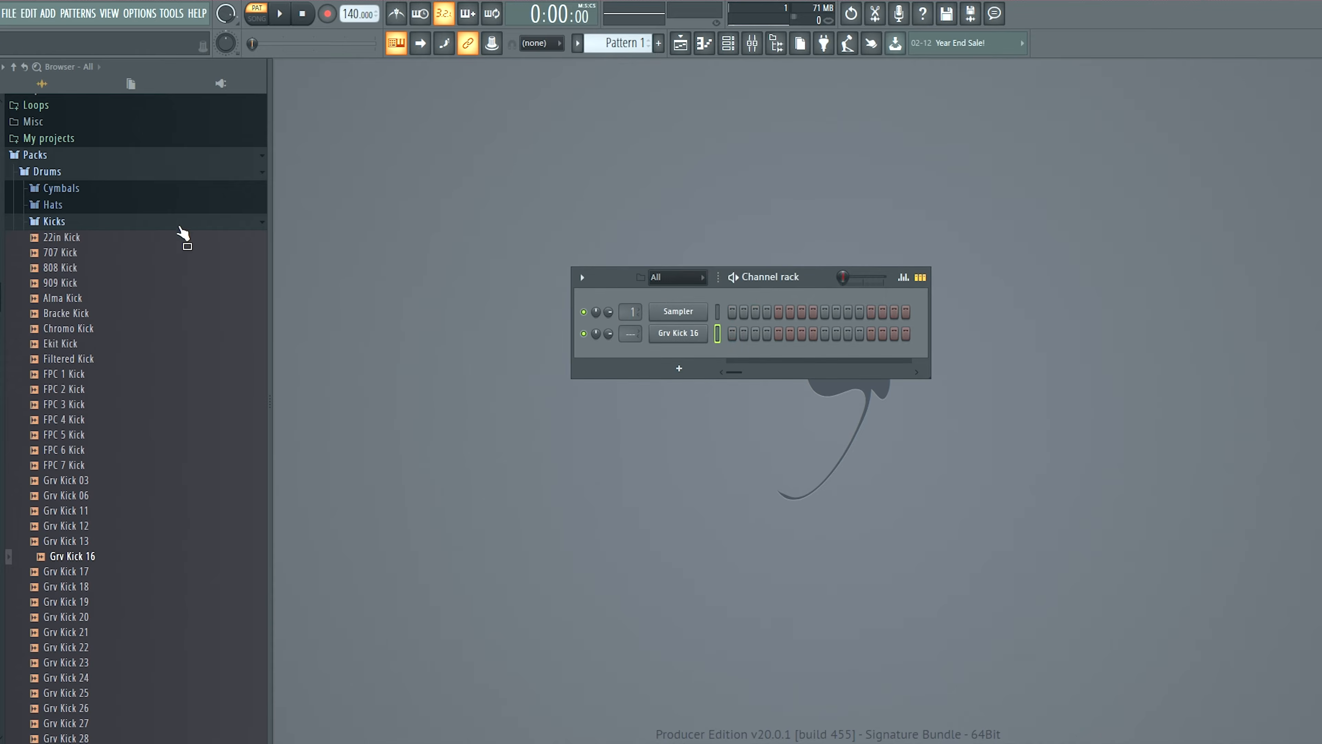
Load the Grv Snareclap 08 sample from the Snares folder into a new channel and close its settings
{"action": "left_click", "coordinate": [127, 466]}
{"action": "scroll", "coordinate": [115, 479], "scroll_direction": "down", "scroll_amount": 12}
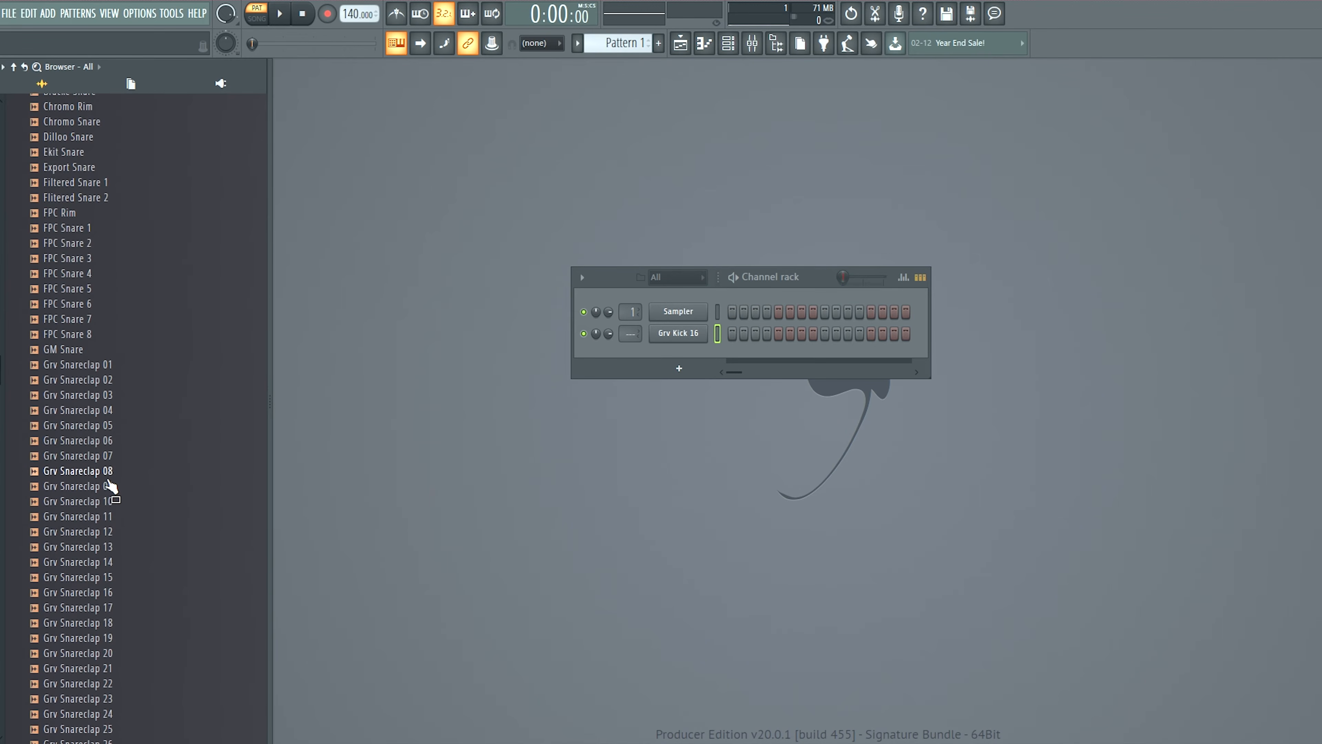
{"action": "left_click", "coordinate": [107, 474]}
{"action": "right_click", "coordinate": [111, 478]}
{"action": "left_click", "coordinate": [120, 484]}
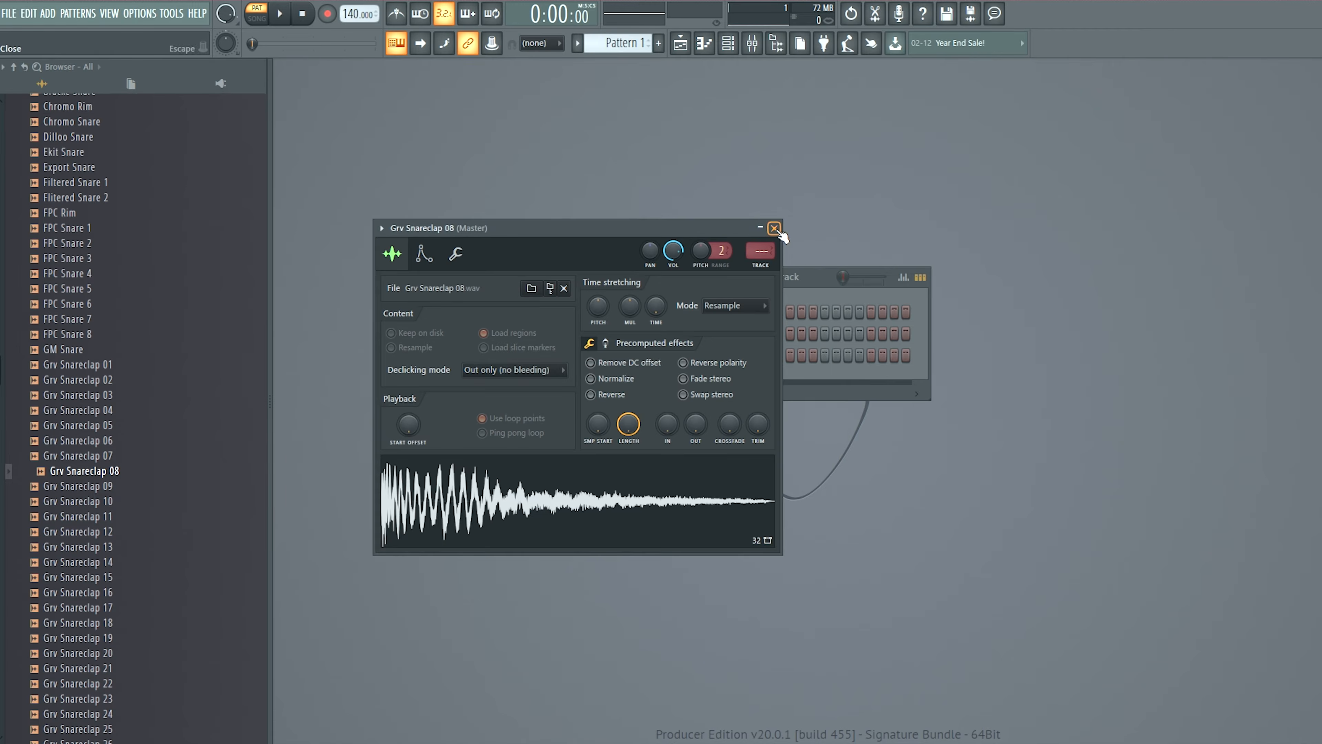
{"action": "left_click", "coordinate": [778, 232]}
Load the Grv CH 01 closed hat from the Hats folder into a new channel and close its settings
{"action": "scroll", "coordinate": [147, 467], "scroll_direction": "up", "scroll_amount": 10}
{"action": "left_click", "coordinate": [78, 387]}
{"action": "scroll", "coordinate": [124, 495], "scroll_direction": "down", "scroll_amount": 7}
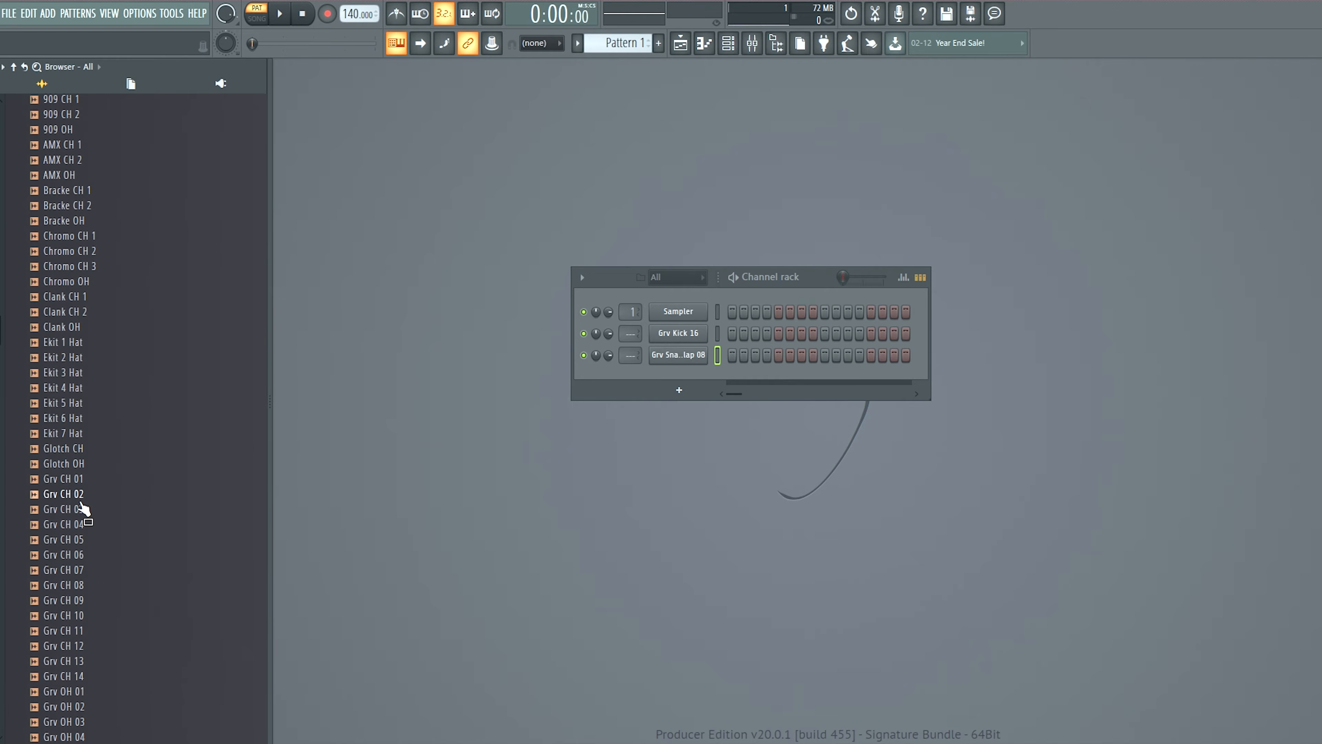
{"action": "right_click", "coordinate": [94, 486]}
{"action": "left_click", "coordinate": [102, 493]}
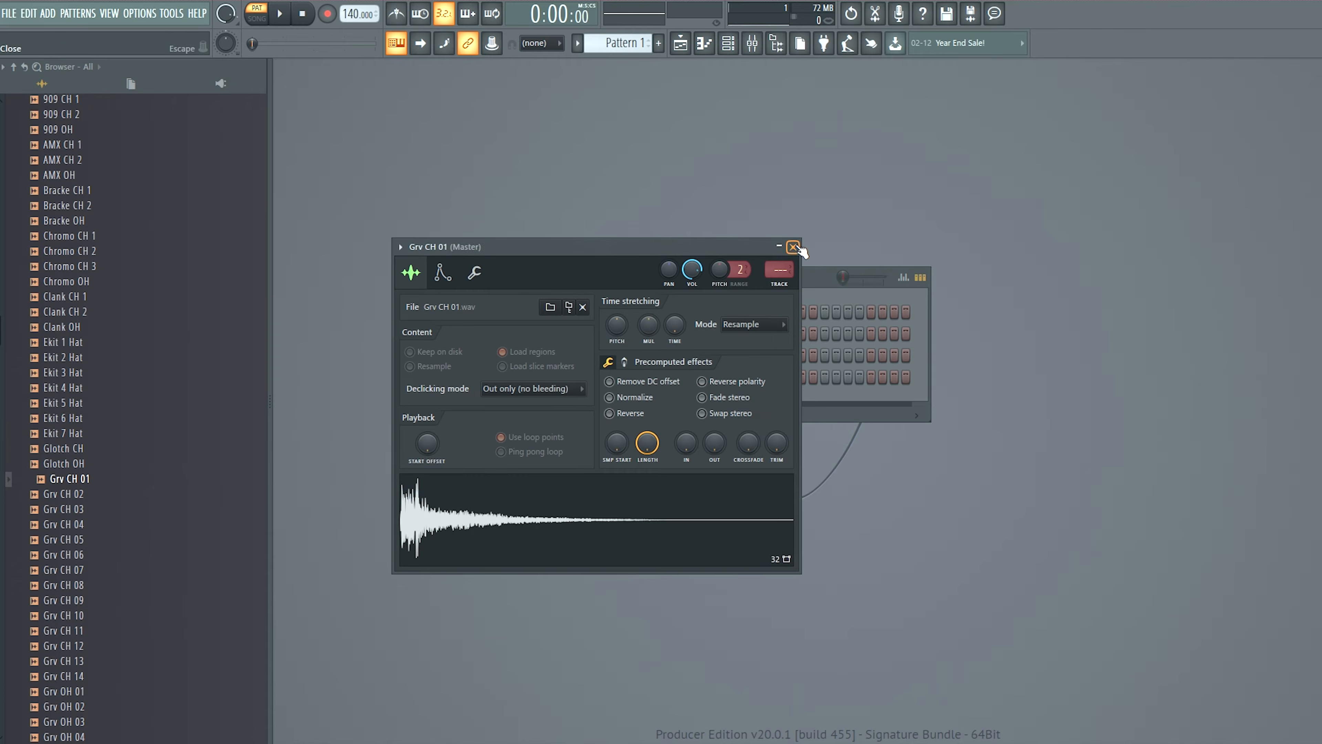
{"action": "left_click", "coordinate": [796, 245]}
Load the Grv OH 05 open hat into a new channel, close its settings and move the channel rack slightly upward
{"action": "scroll", "coordinate": [110, 547], "scroll_direction": "down", "scroll_amount": 4}
{"action": "right_click", "coordinate": [84, 574]}
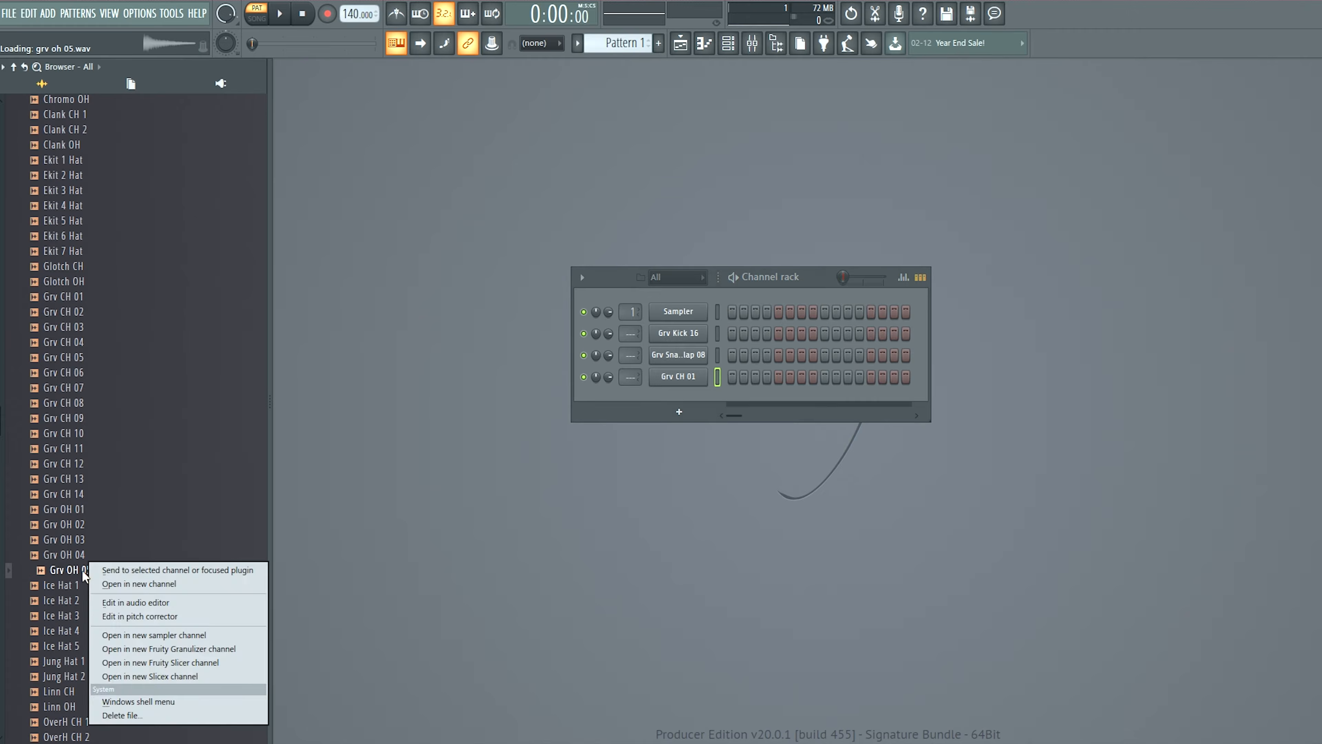
{"action": "left_click", "coordinate": [133, 584]}
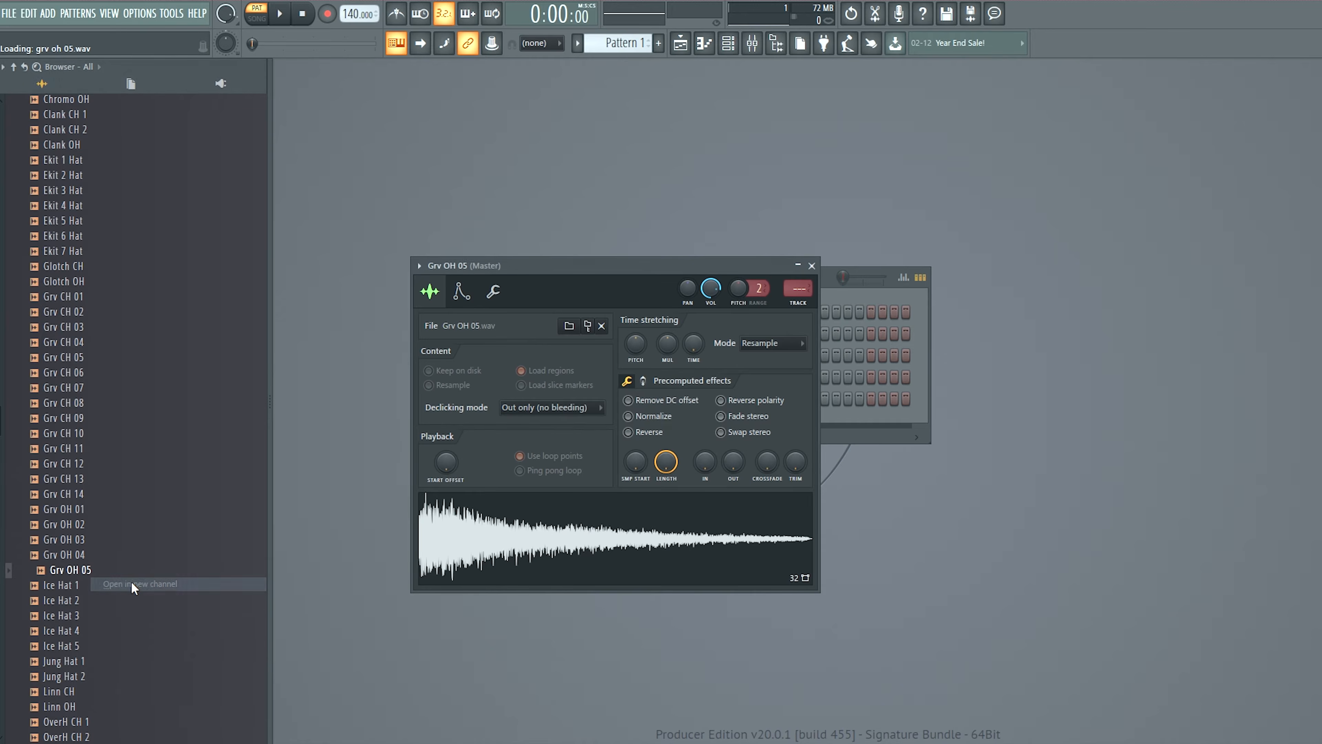
{"action": "left_click", "coordinate": [811, 265]}
{"action": "left_click_drag", "start_coordinate": [809, 287], "coordinate": [816, 255]}
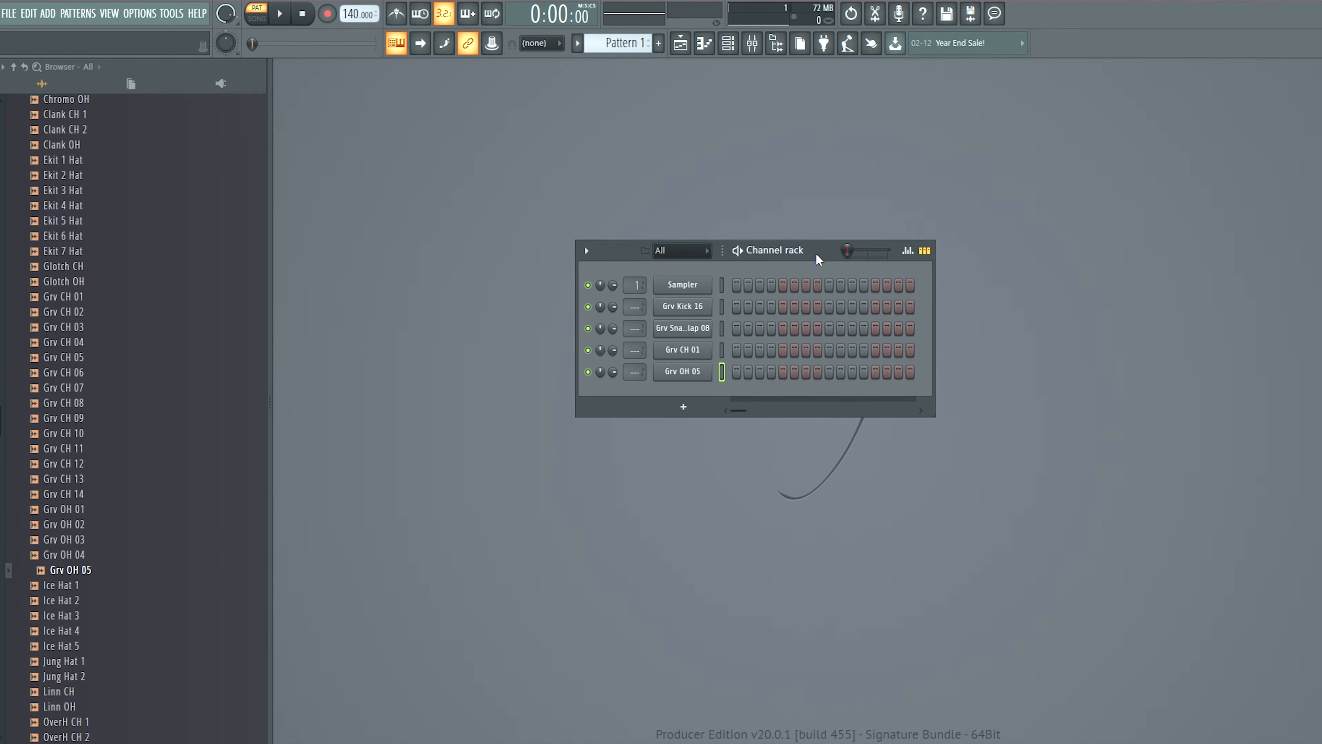
Program Grv Kick 16 on steps 1, 5, 9 and 13 and Grv Snareclap 08 on steps 5 and 13, playing the pattern
{"action": "left_click", "coordinate": [737, 306]}
{"action": "key", "text": "space"}
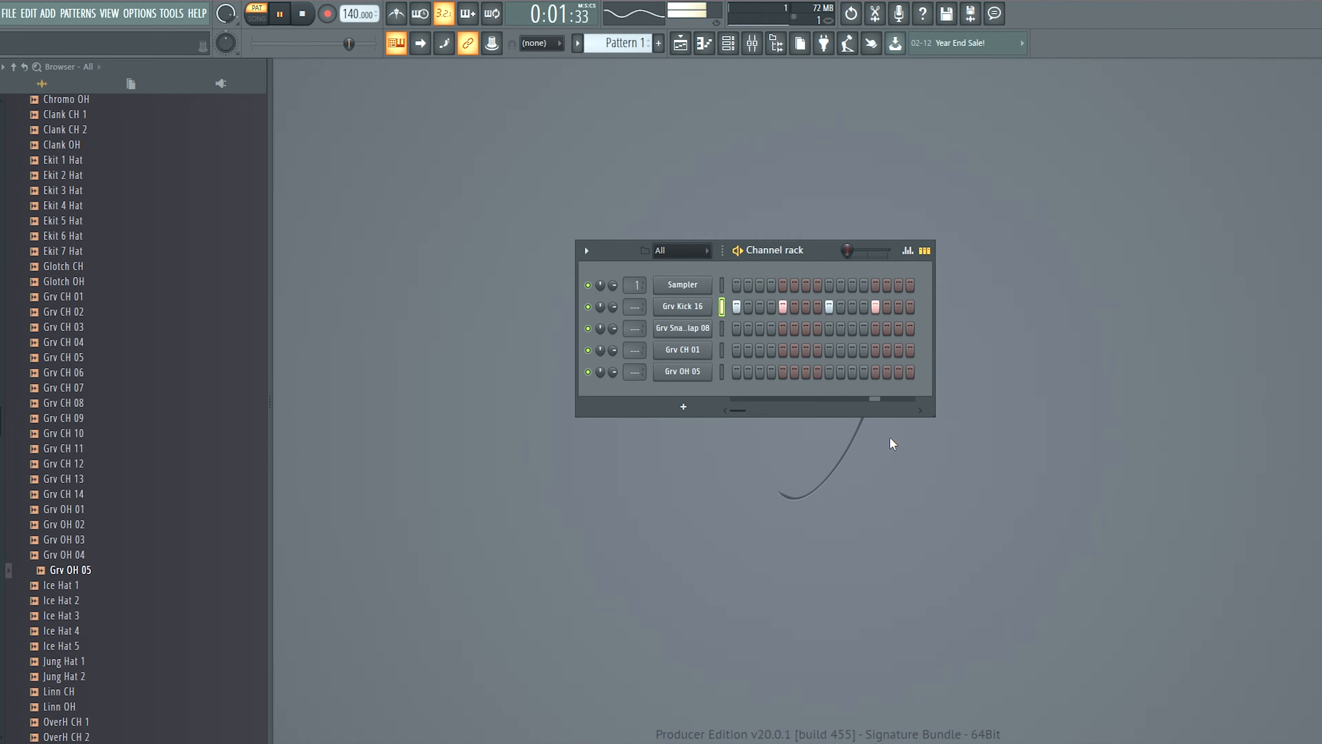
{"action": "key", "text": "space"}
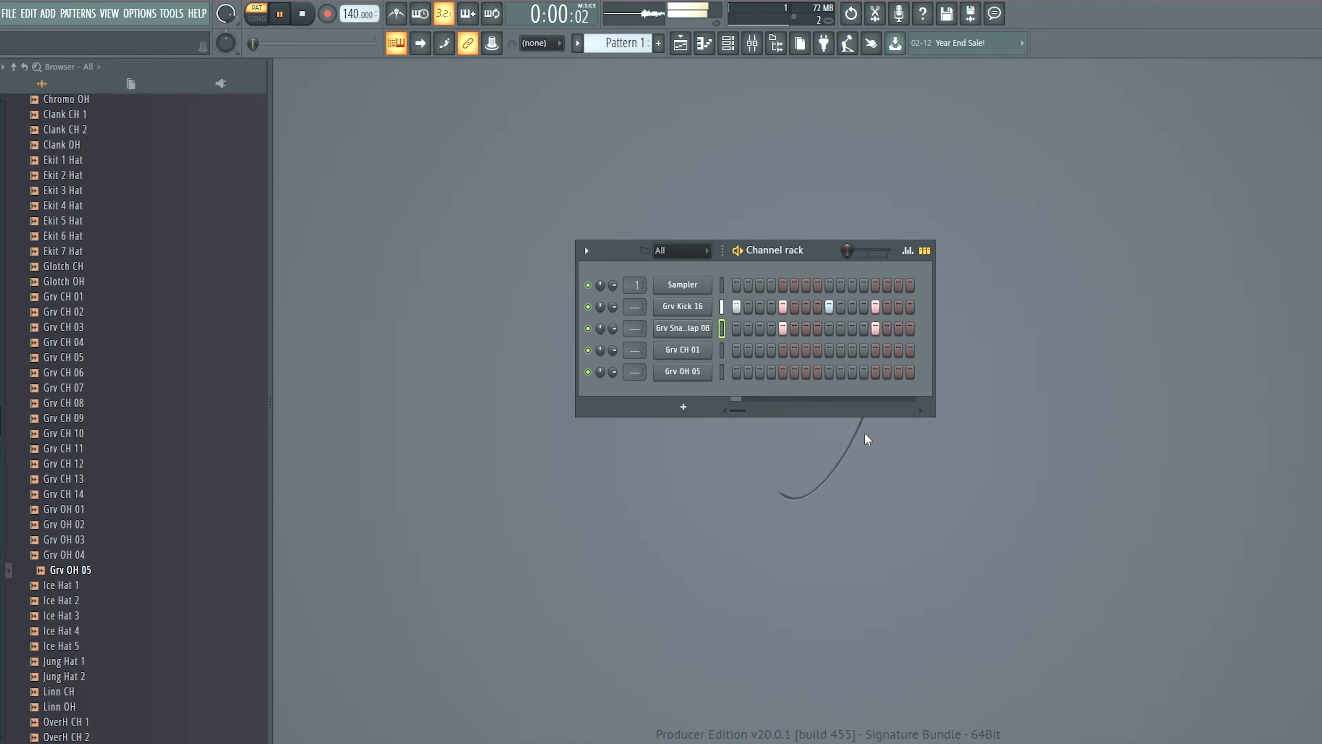
Fill every 2 steps of the Grv CH 01 channel and lower its volume slightly while the pattern plays
{"action": "right_click", "coordinate": [687, 354]}
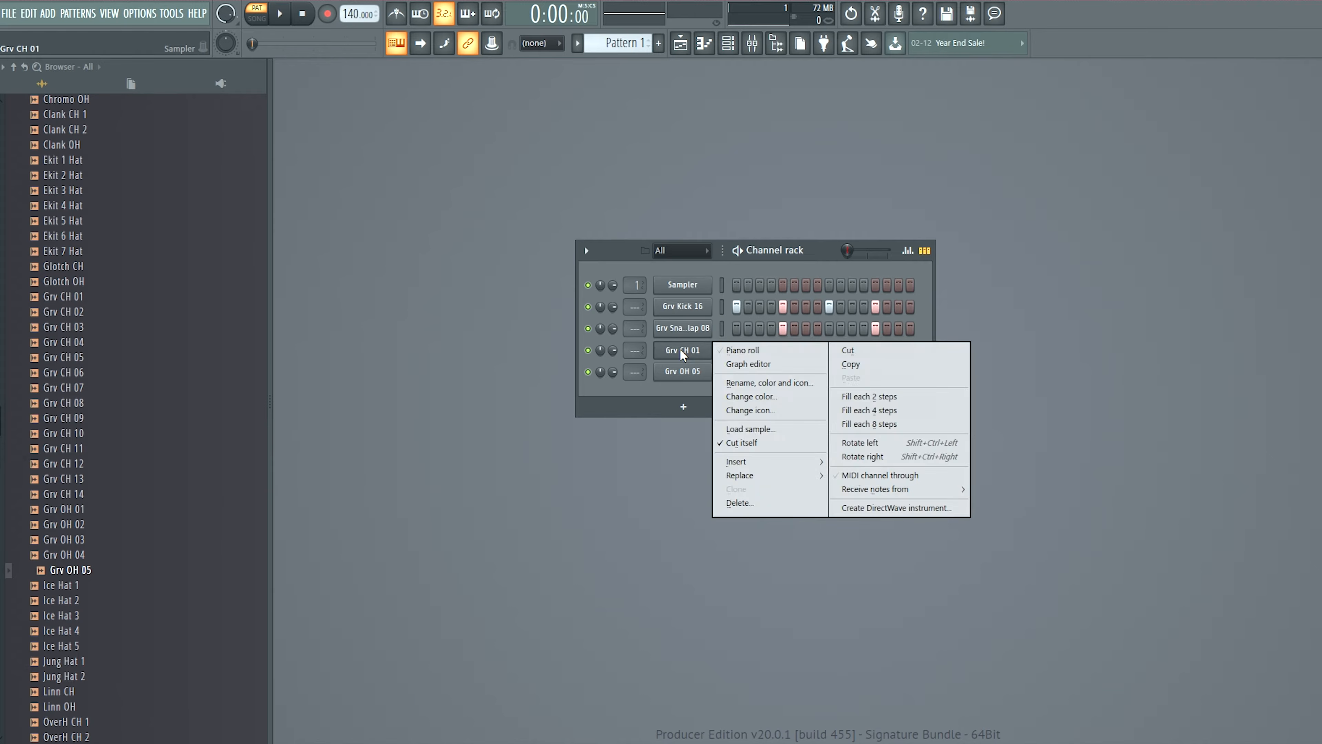
{"action": "left_click", "coordinate": [861, 397]}
{"action": "key", "text": "space"}
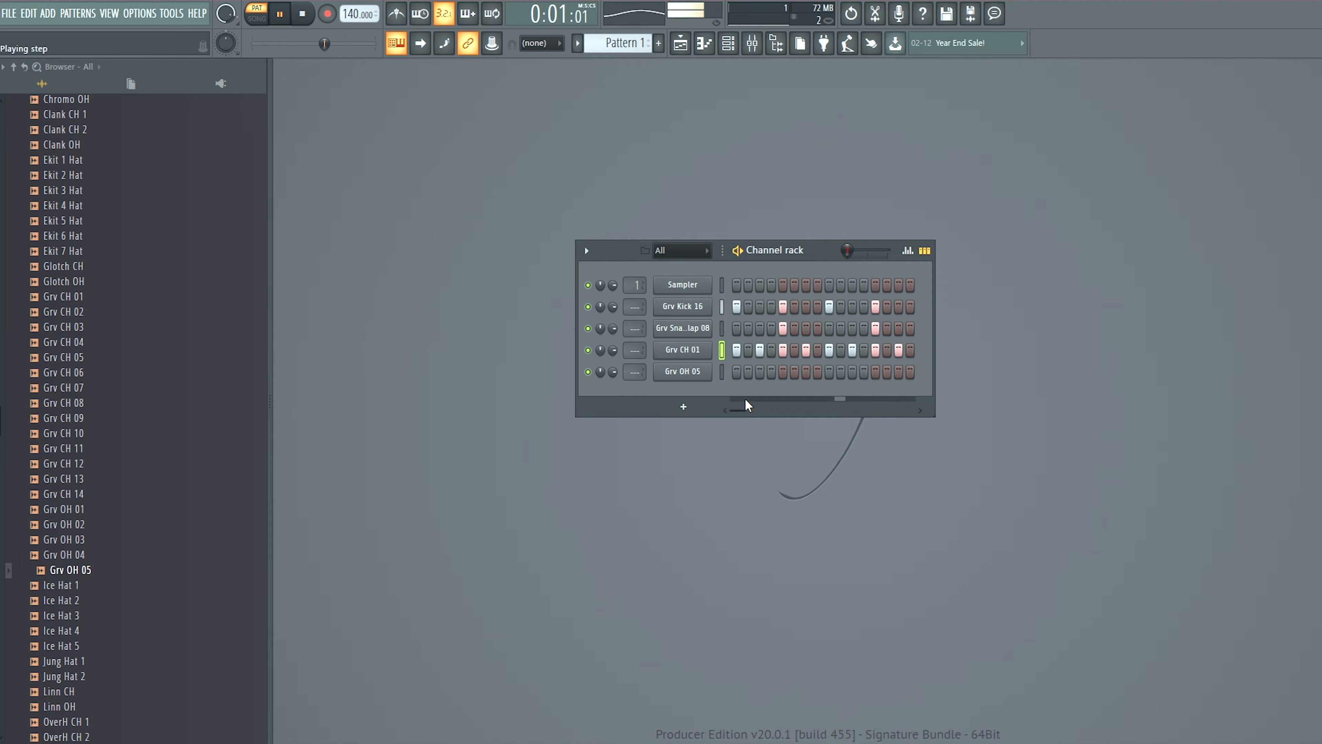
{"action": "left_click_drag", "start_coordinate": [613, 351], "coordinate": [612, 359]}
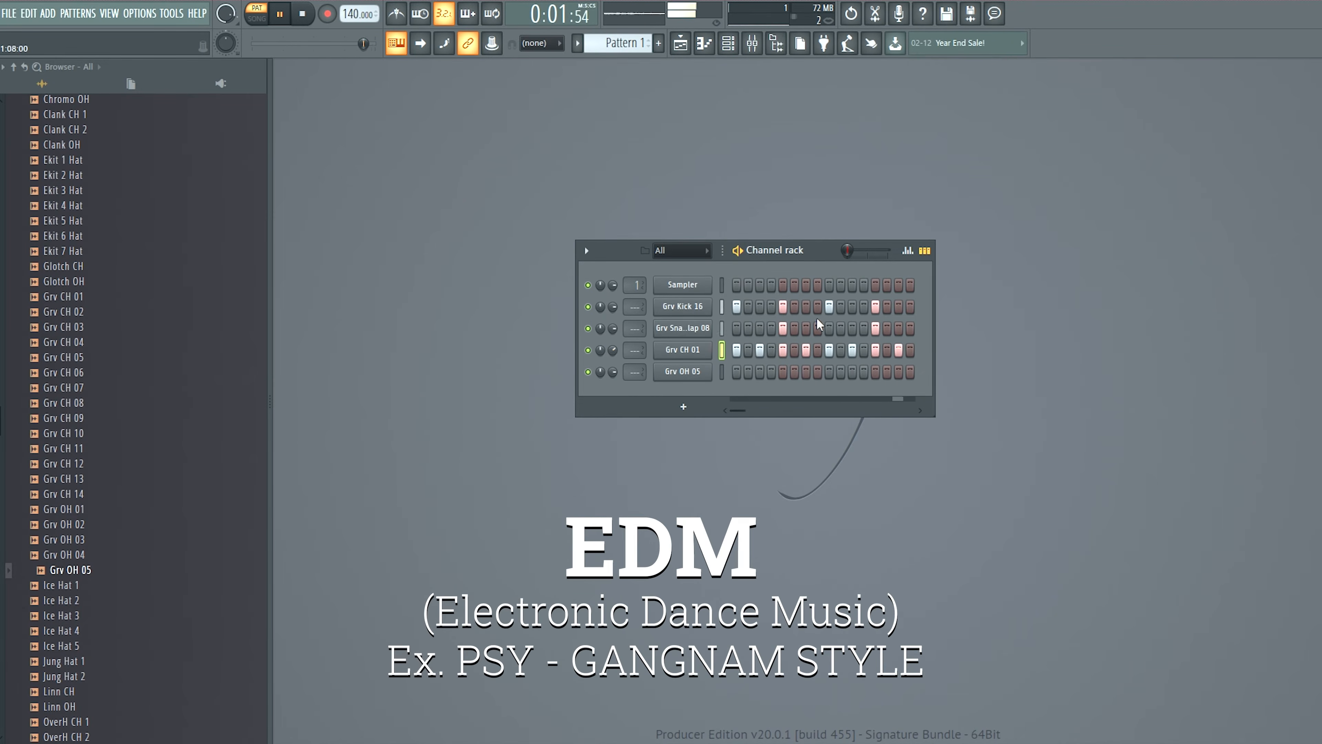
Replace the Grv CH 01 hits on steps 3, 7, 11 and 15 with Grv OH 05 hits and play the pattern
{"action": "left_click_drag", "start_coordinate": [820, 252], "coordinate": [818, 291]}
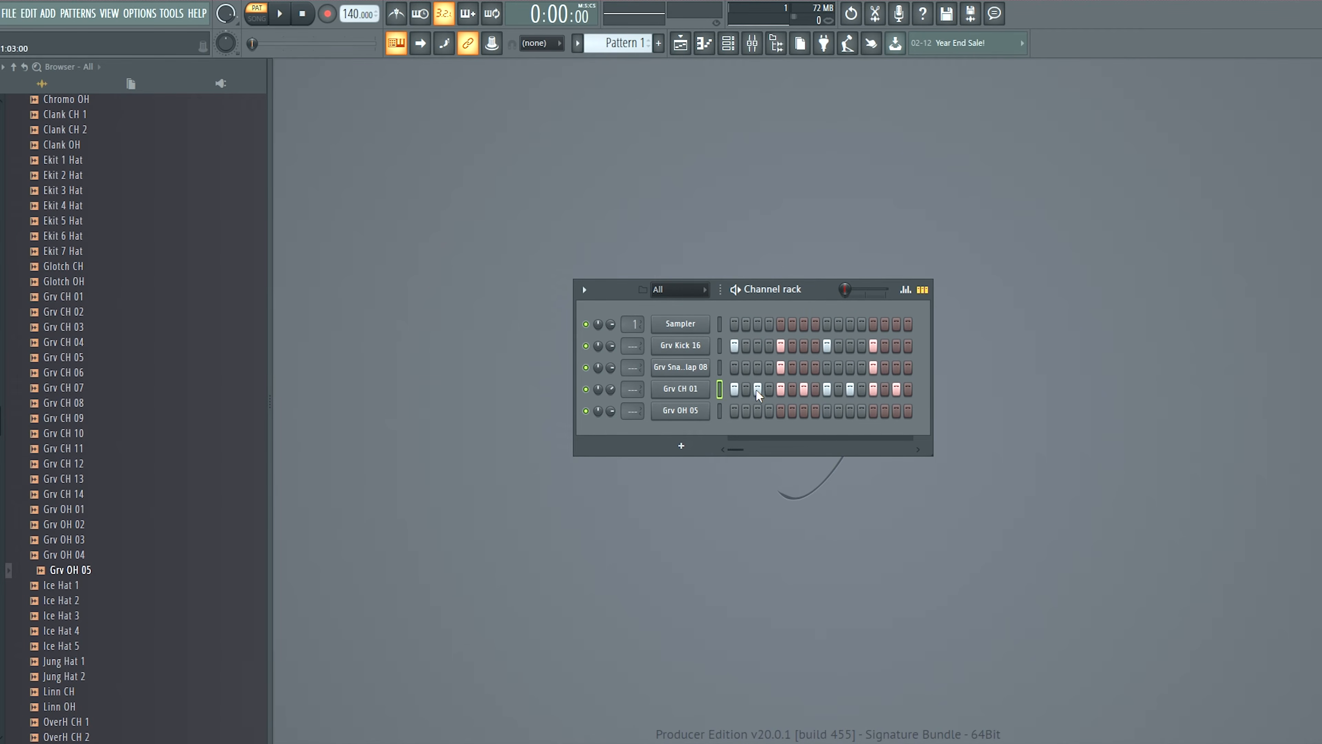
{"action": "left_click", "coordinate": [804, 388]}
{"action": "left_click", "coordinate": [803, 412]}
{"action": "left_click", "coordinate": [850, 411]}
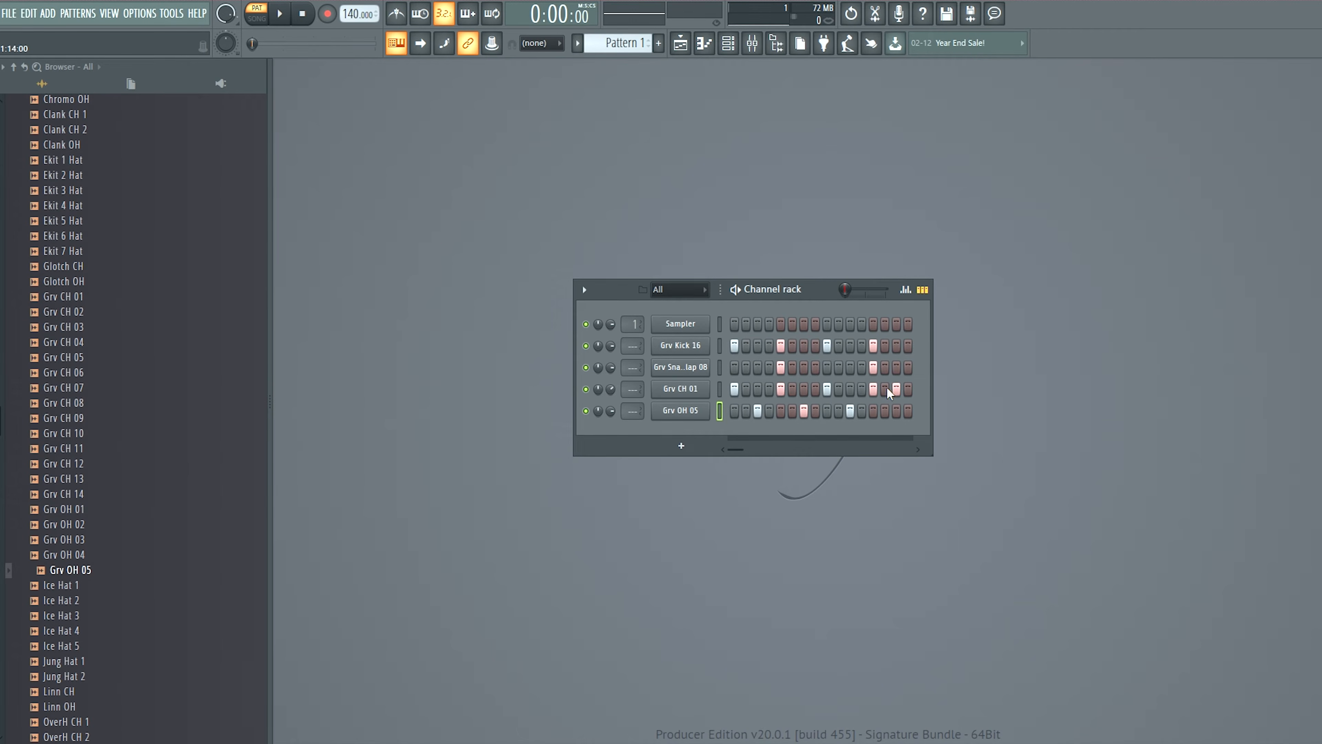
{"action": "left_click", "coordinate": [897, 388]}
{"action": "left_click", "coordinate": [897, 412]}
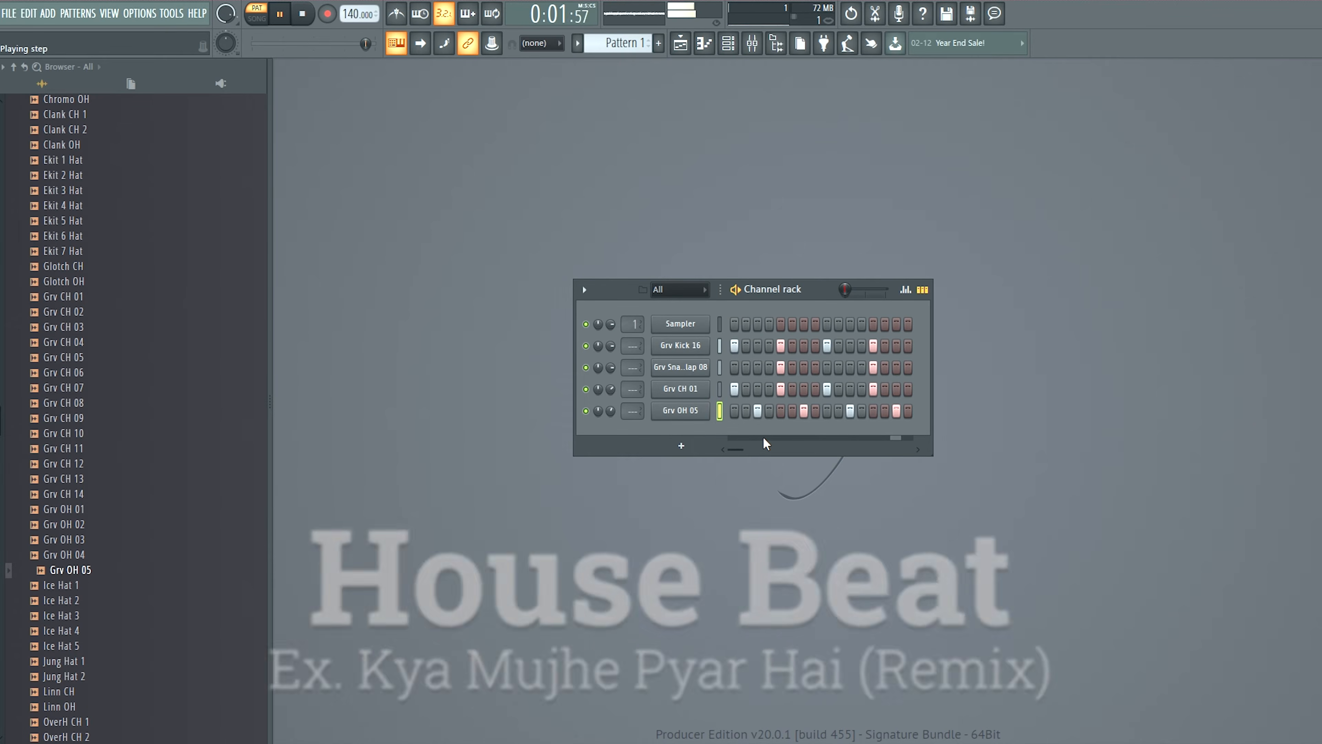
{"action": "key", "text": "space"}
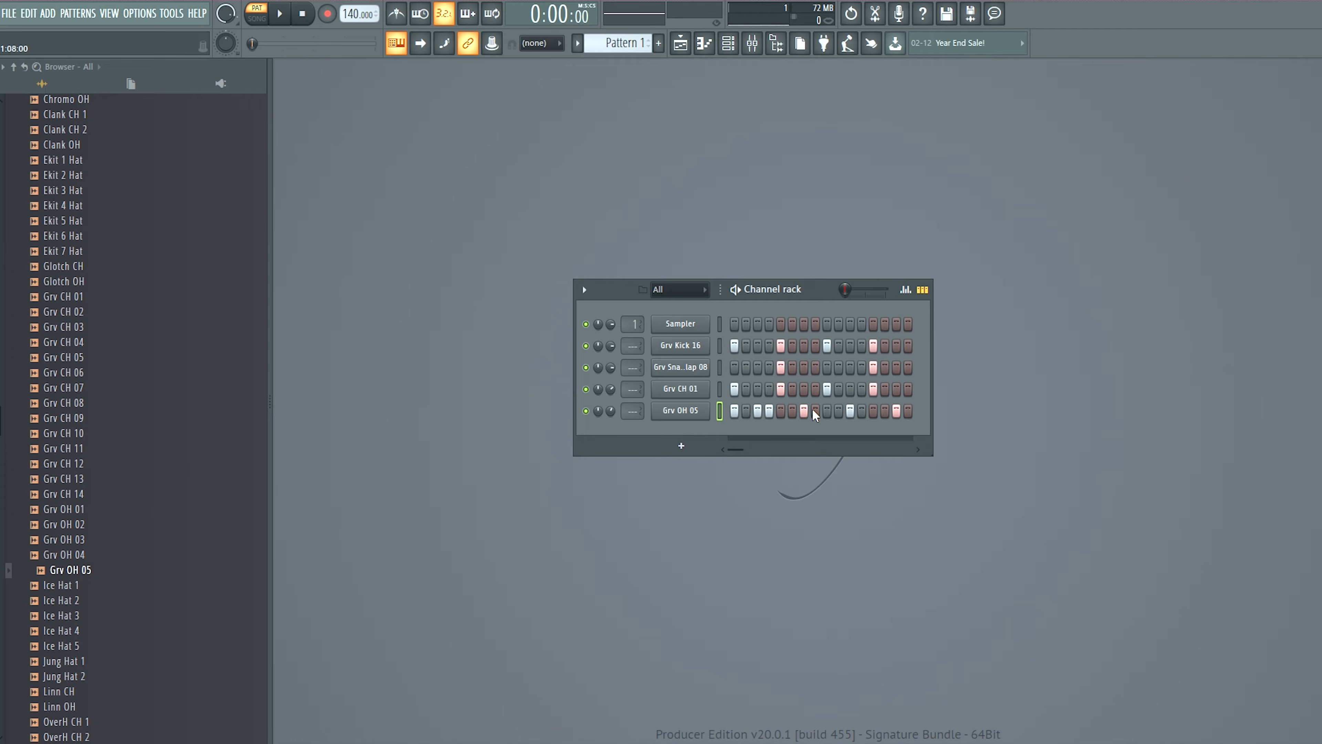
Add extra Grv OH 05 hits, including steps 1, 4 and 12, and play the pattern
{"action": "left_click", "coordinate": [863, 412]}
{"action": "key", "text": "space"}
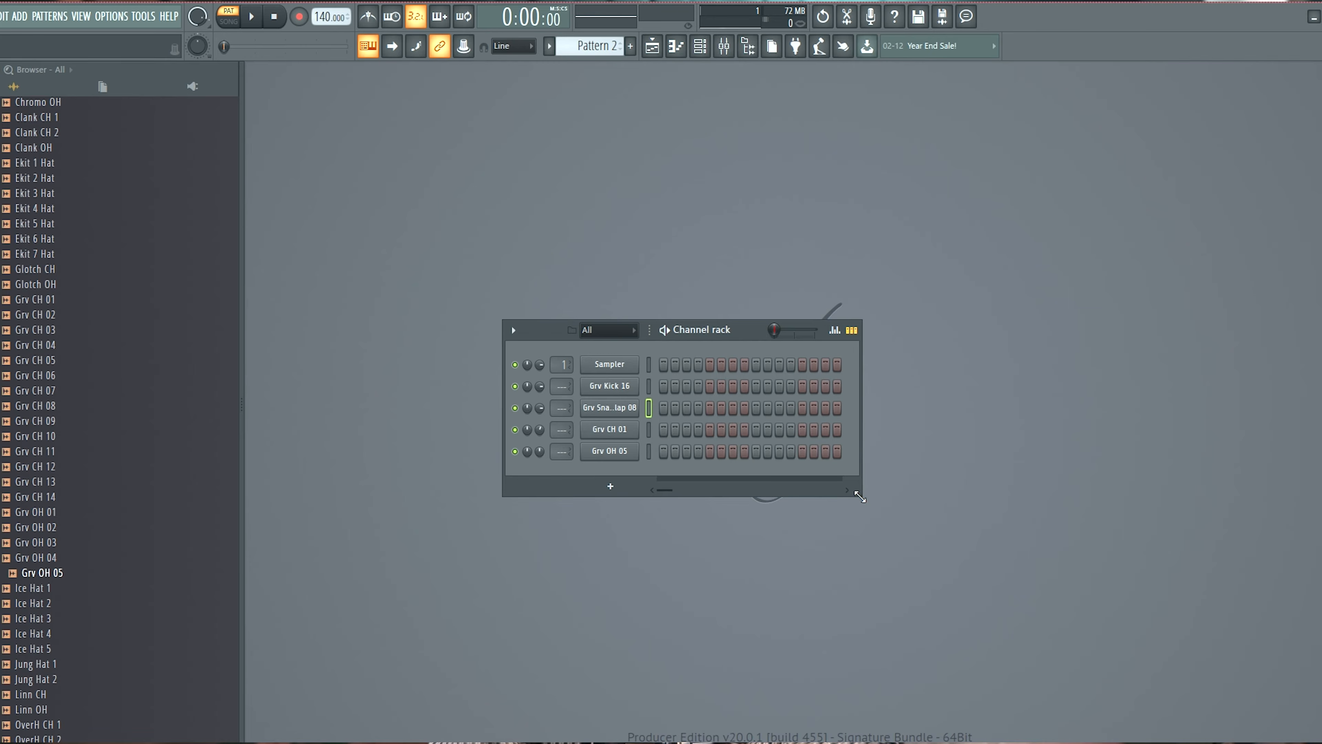
Widen the channel rack for Pattern 2 to show more steps and add hits to the Grv Snareclap 08 channel
{"action": "left_click_drag", "start_coordinate": [859, 498], "coordinate": [1139, 496]}
{"action": "left_click", "coordinate": [803, 408]}
{"action": "left_click", "coordinate": [848, 408]}
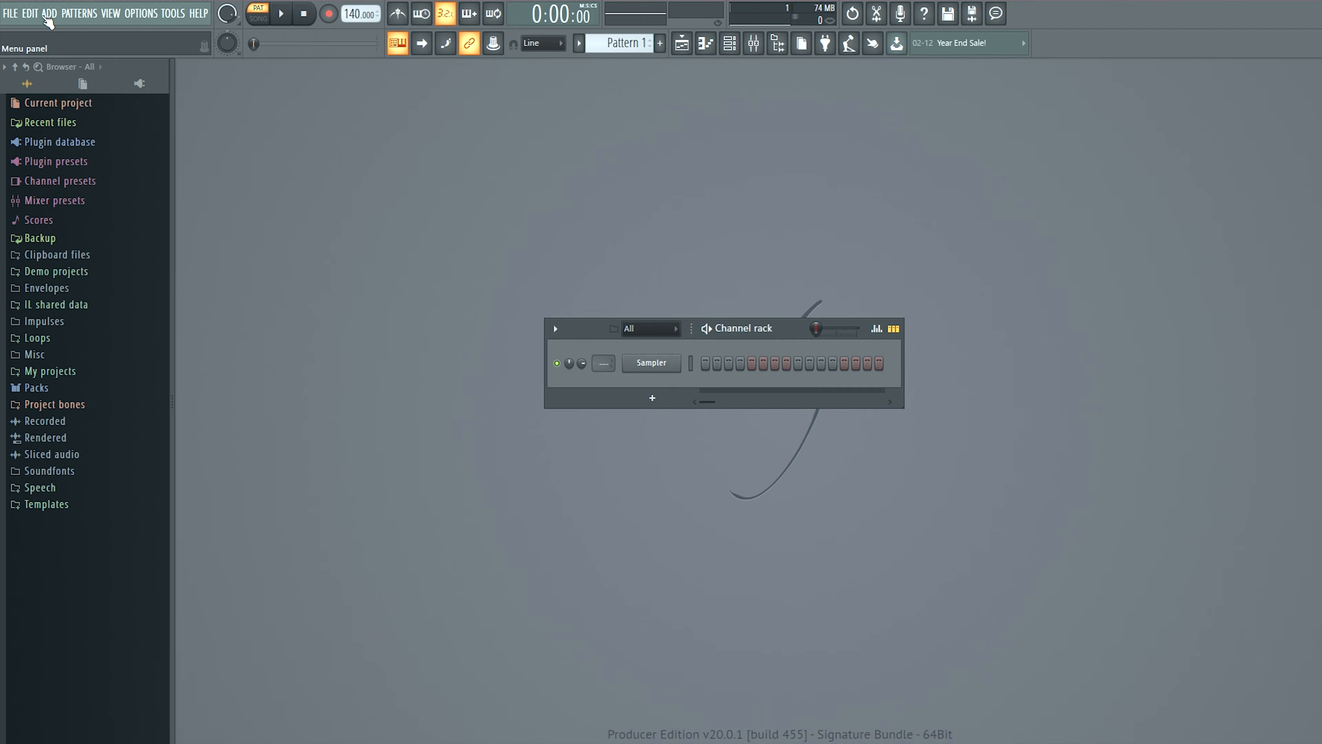
Add an FPC drum machine channel to the project
{"action": "left_click", "coordinate": [49, 14]}
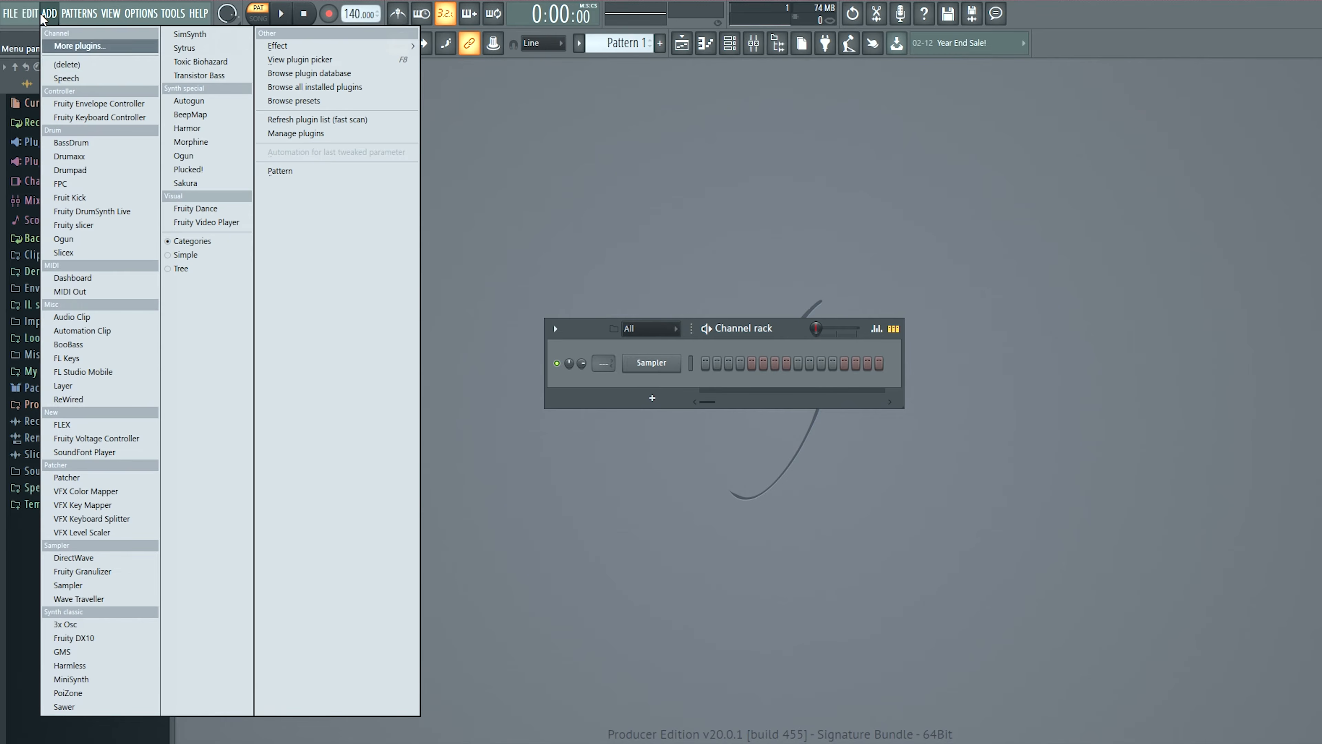
{"action": "left_click", "coordinate": [85, 190]}
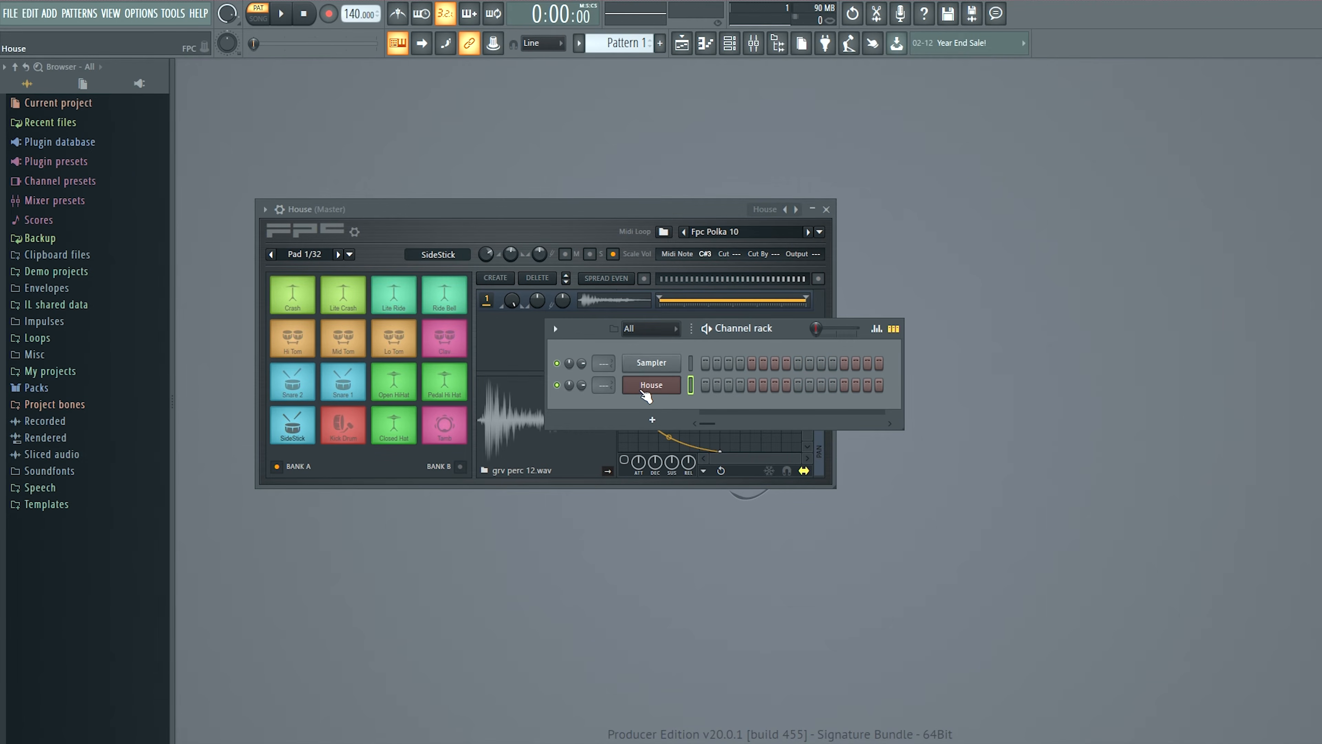
Open the House channel in the piano roll and reposition the window so the drum machine's pads stay visible
{"action": "right_click", "coordinate": [646, 396]}
{"action": "left_click", "coordinate": [703, 388]}
{"action": "left_click_drag", "start_coordinate": [1005, 188], "coordinate": [1034, 189]}
{"action": "left_click_drag", "start_coordinate": [930, 211], "coordinate": [968, 213]}
Audition the kit sounds in the piano roll, including Kick Drum, Snare 1, Closed Hat, Open HiHat, Mid Tom and Crash
{"action": "left_click", "coordinate": [731, 507]}
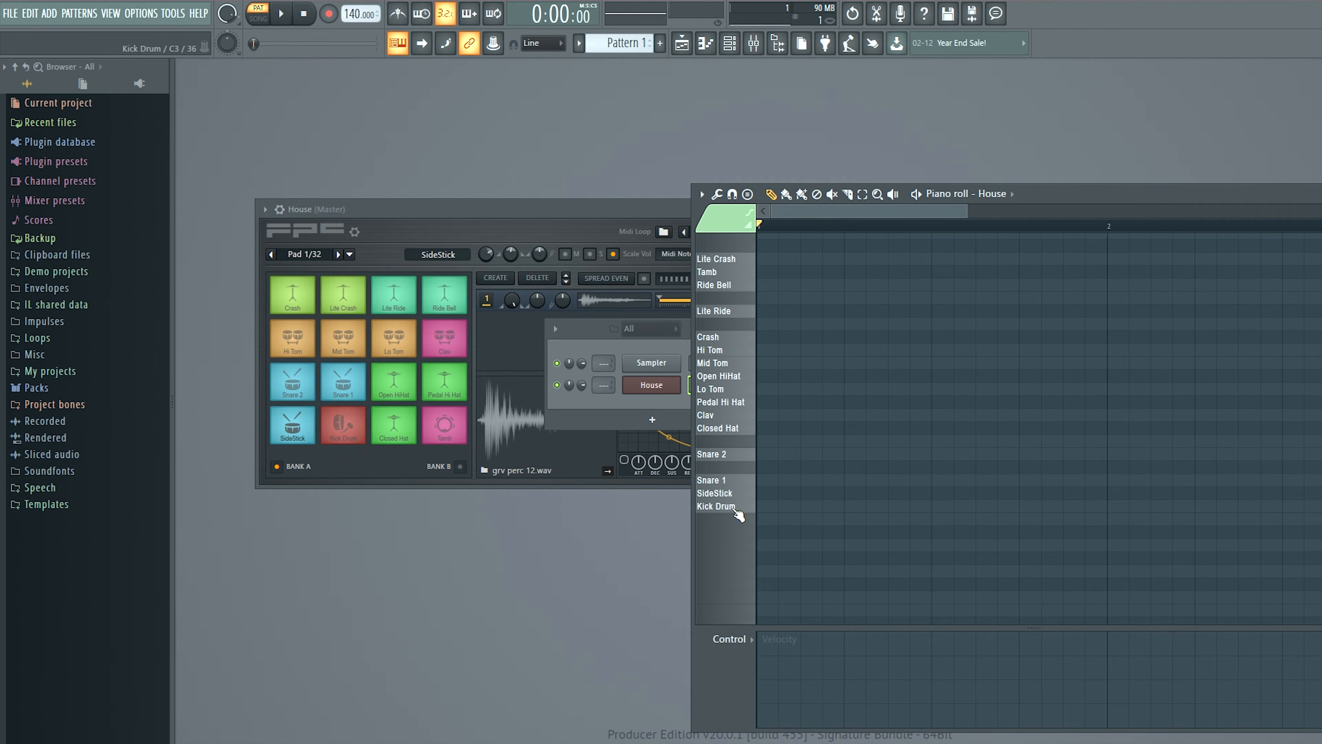
{"action": "left_click", "coordinate": [730, 481]}
{"action": "left_click", "coordinate": [731, 481]}
{"action": "left_click", "coordinate": [736, 430]}
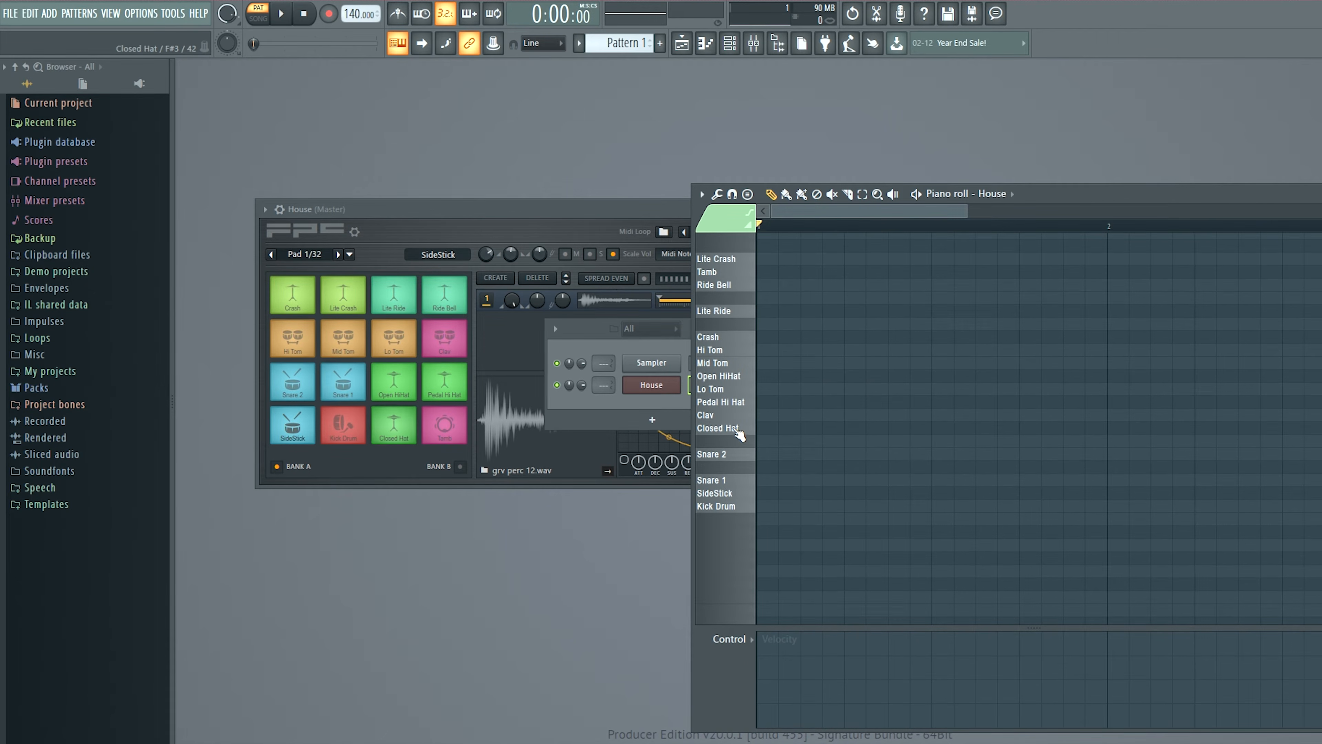
{"action": "left_click", "coordinate": [735, 376]}
{"action": "left_click", "coordinate": [735, 363]}
{"action": "left_click", "coordinate": [734, 340]}
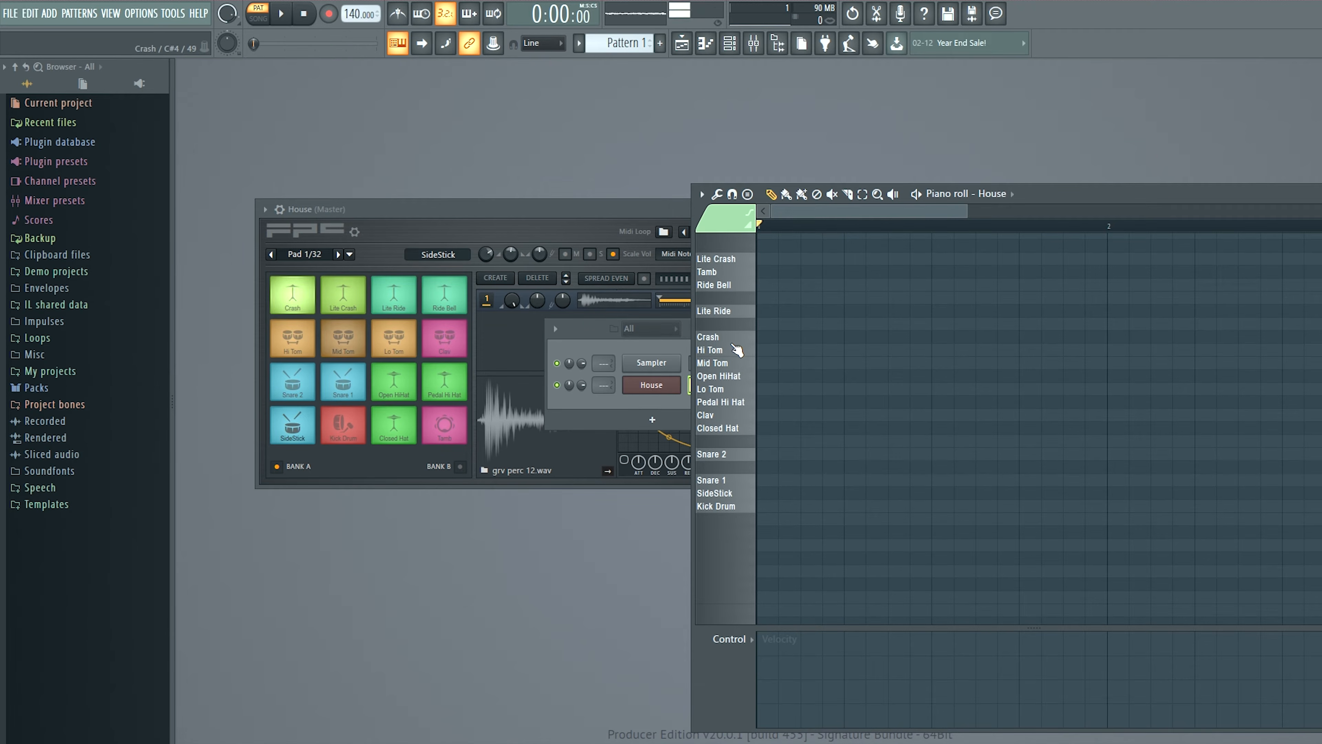
Place Kick Drum notes on all four beats of bar 1 and Snare 1 notes on beats 2 and 4
{"action": "left_click", "coordinate": [766, 510]}
{"action": "left_click", "coordinate": [850, 508]}
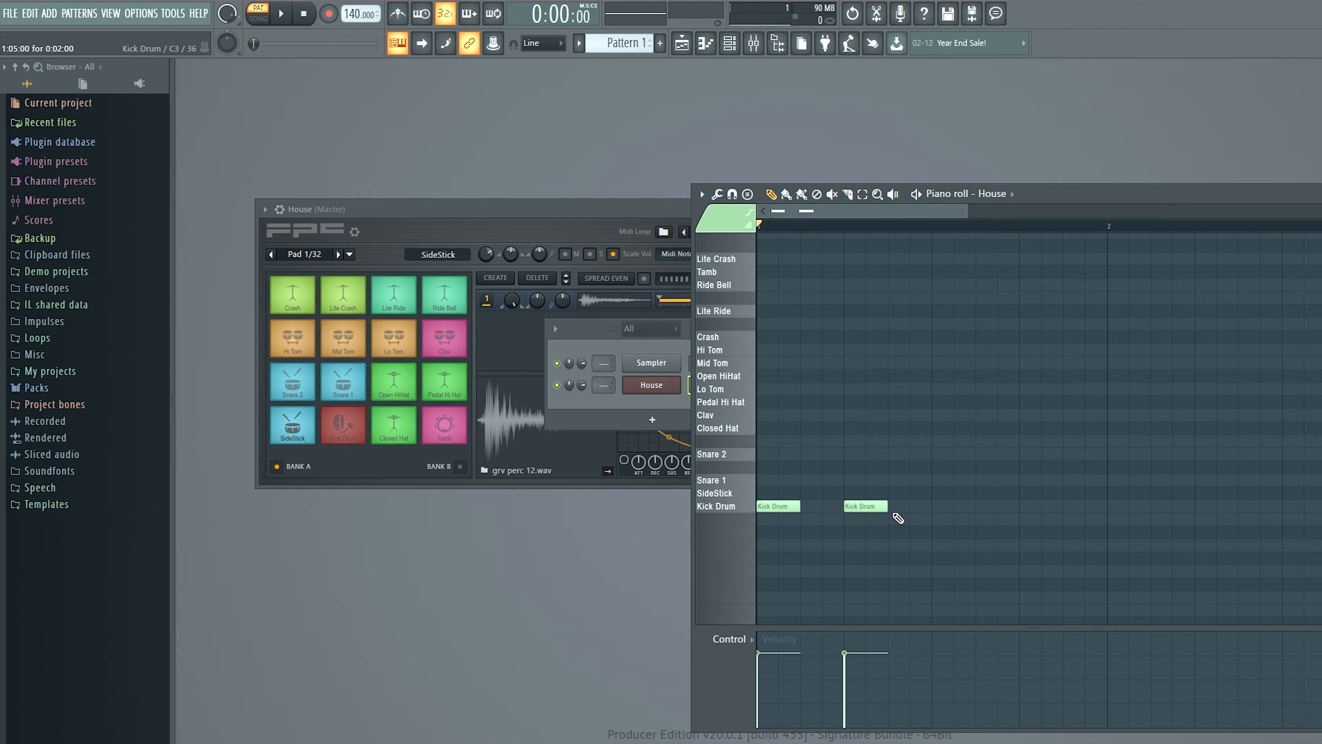
{"action": "left_click", "coordinate": [936, 508]}
{"action": "left_click", "coordinate": [1022, 508]}
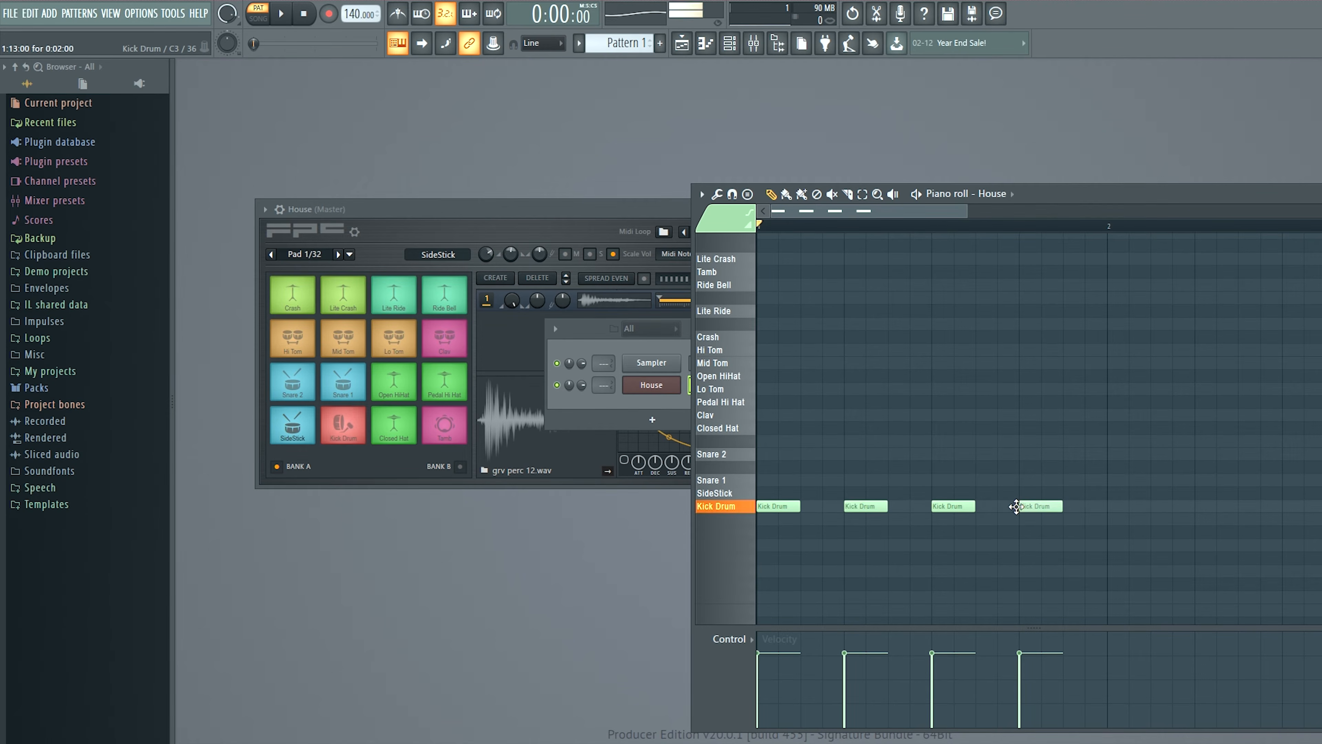
{"action": "left_click", "coordinate": [867, 480]}
{"action": "left_click", "coordinate": [1036, 479]}
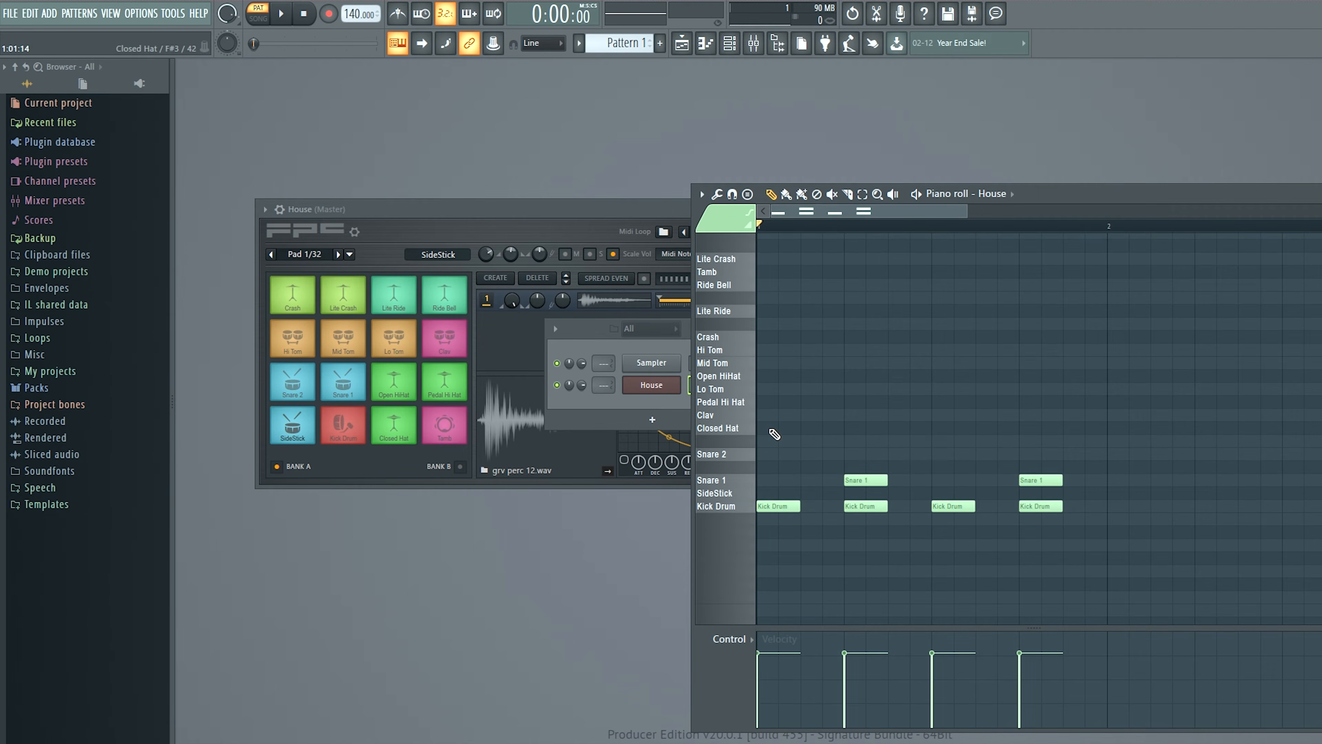
Add Closed Hat notes on all four beats and Open HiHat notes on the off-beats of bar 1, and play the pattern
{"action": "left_click", "coordinate": [779, 428]}
{"action": "left_click", "coordinate": [866, 428]}
{"action": "left_click", "coordinate": [953, 428]}
{"action": "left_click", "coordinate": [1023, 428]}
{"action": "left_click", "coordinate": [815, 376]}
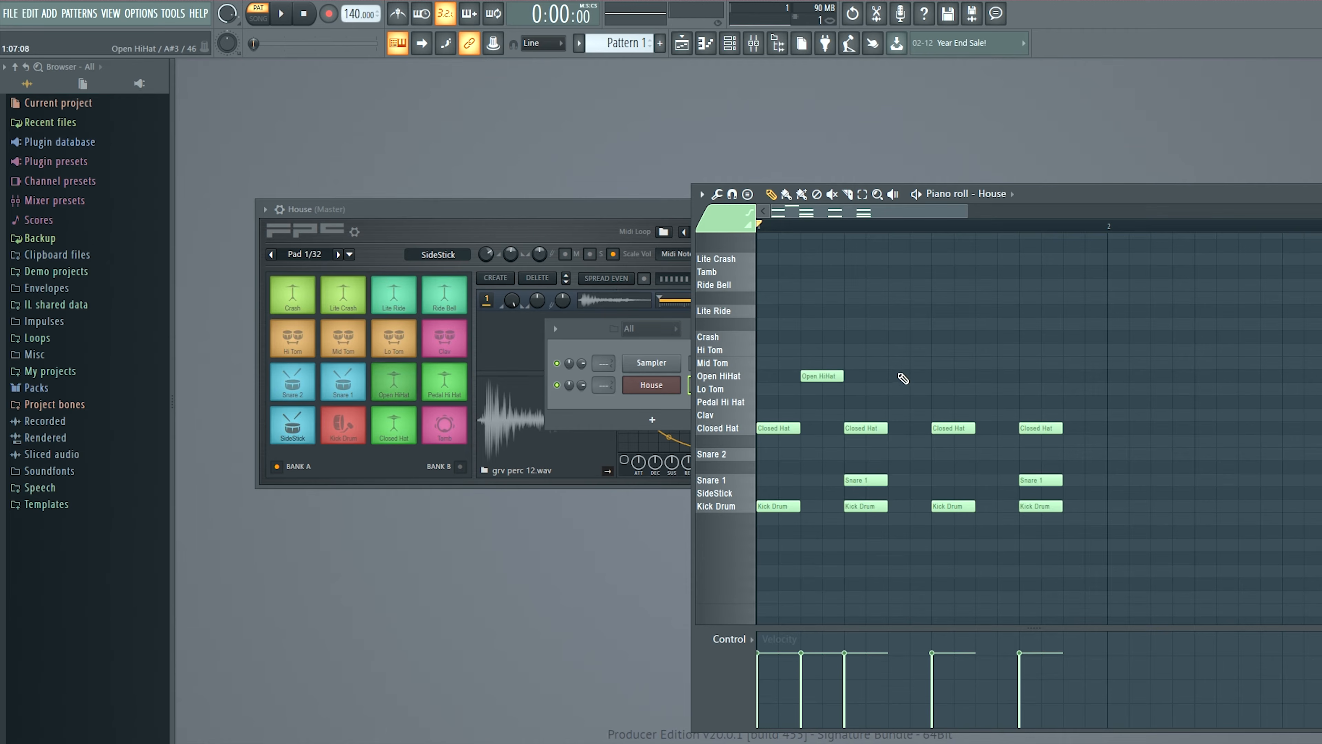
{"action": "left_click", "coordinate": [900, 376]}
{"action": "left_click", "coordinate": [981, 377]}
{"action": "left_click", "coordinate": [1065, 376]}
{"action": "key", "text": "space"}
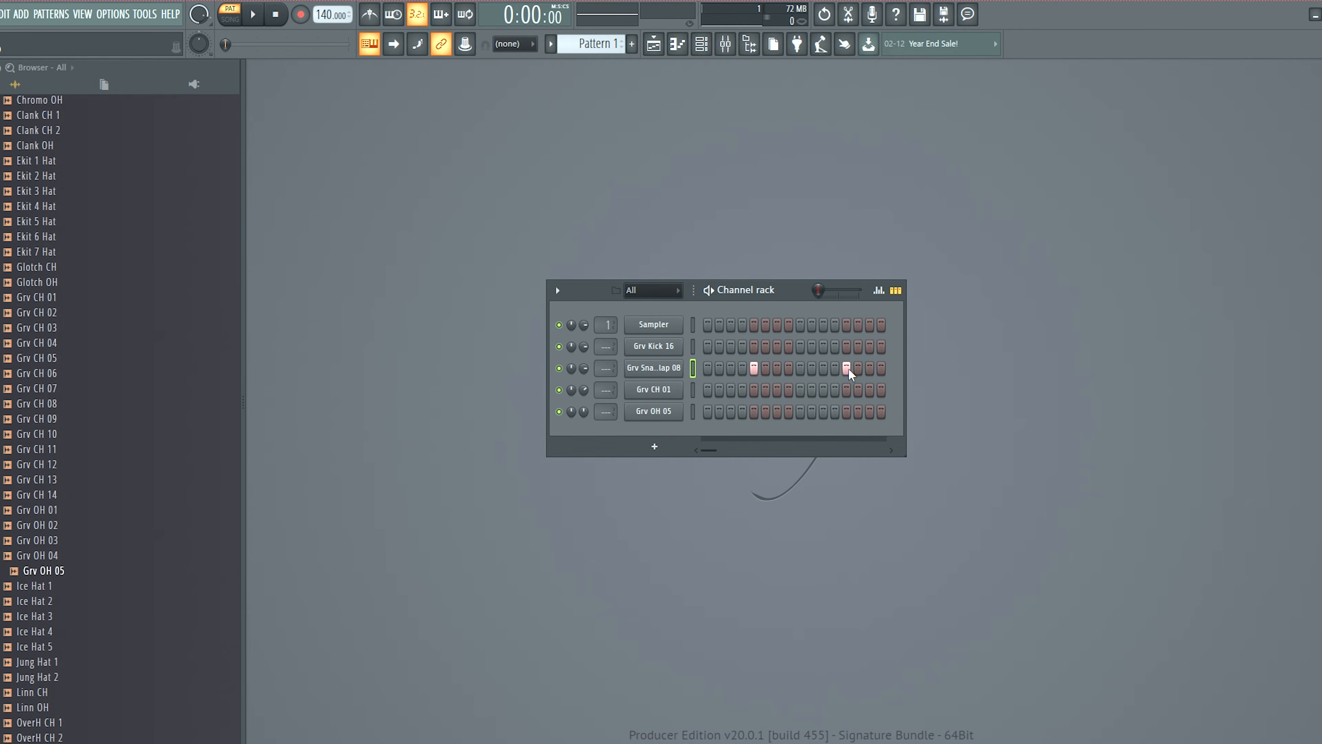
Fill the Grv CH 01 channel every 2 steps, add a Grv Kick 16 hit on step 1, and play the pattern
{"action": "right_click", "coordinate": [670, 391]}
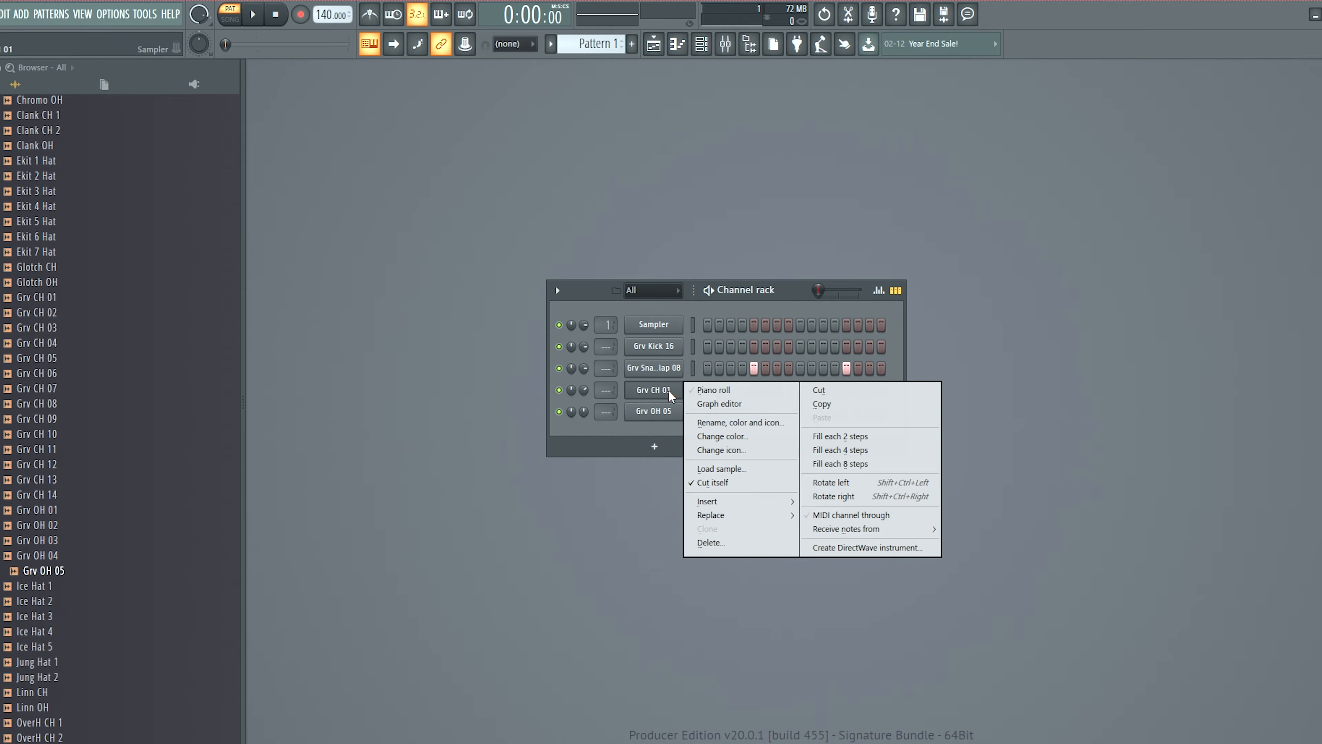
{"action": "left_click", "coordinate": [836, 429]}
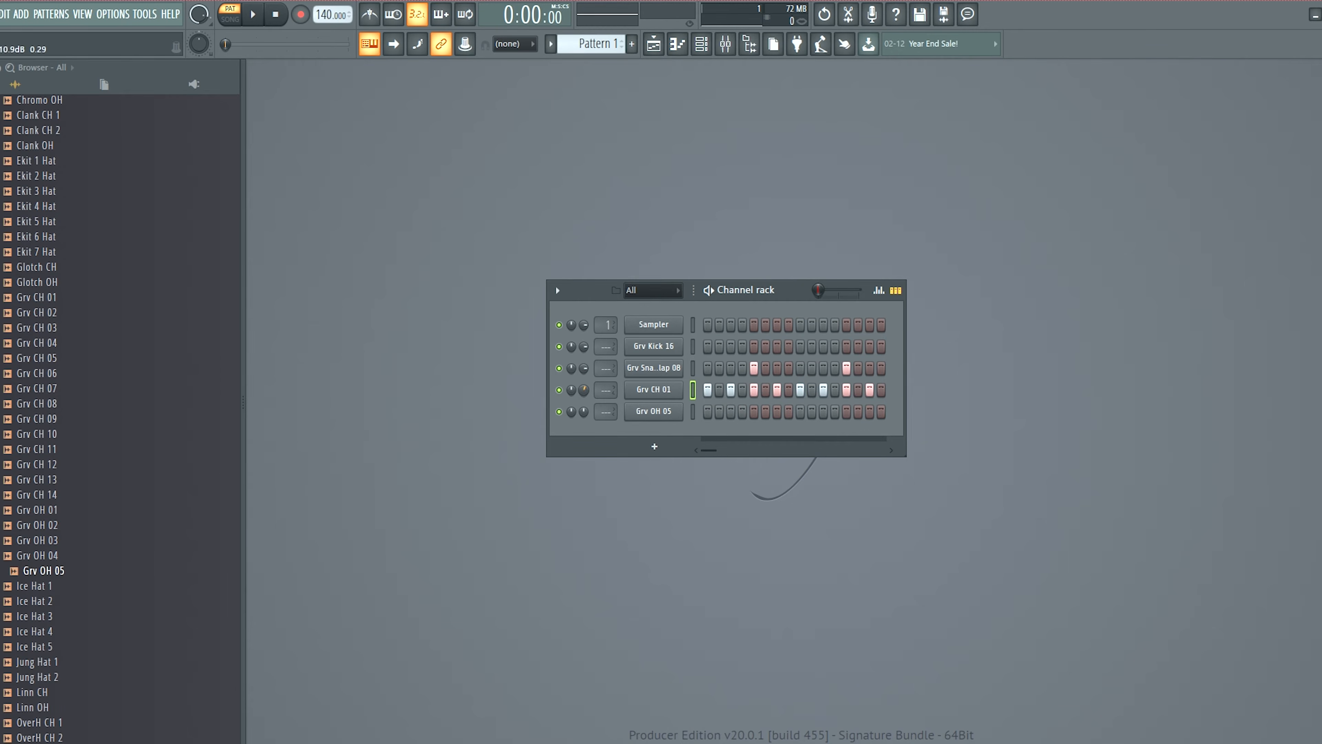
{"action": "left_click", "coordinate": [707, 346]}
{"action": "key", "text": "space"}
Add Grv Kick 16 hits on steps 7 and 11 and try an extra one on step 3 during playback
{"action": "left_click", "coordinate": [779, 347]}
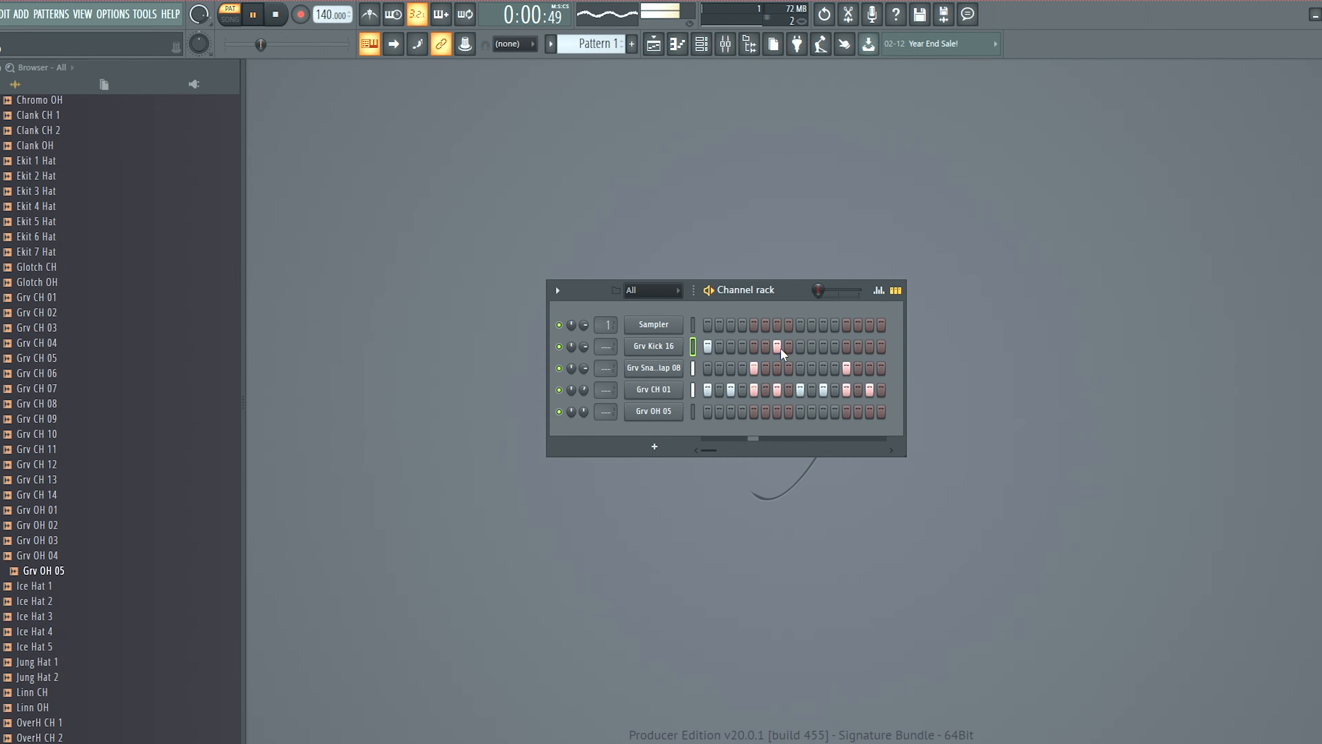
{"action": "left_click", "coordinate": [823, 347]}
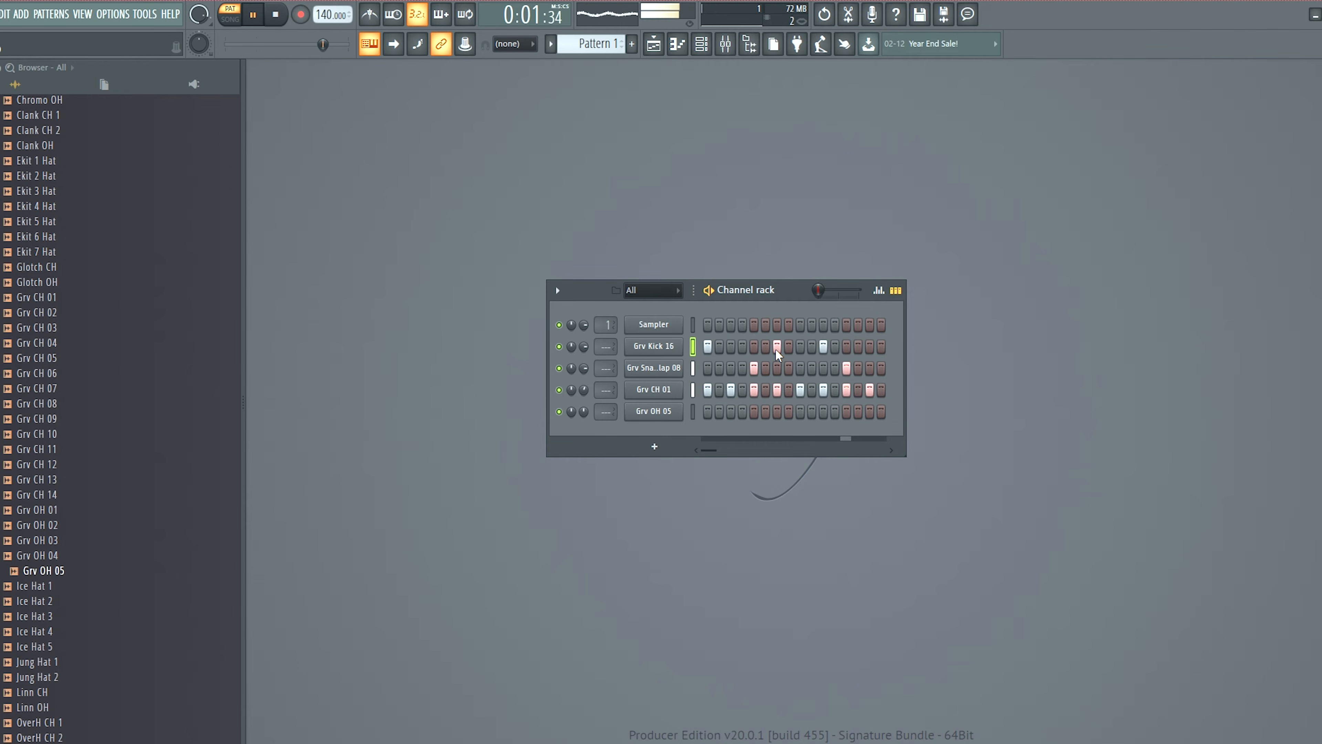
{"action": "left_click", "coordinate": [729, 347]}
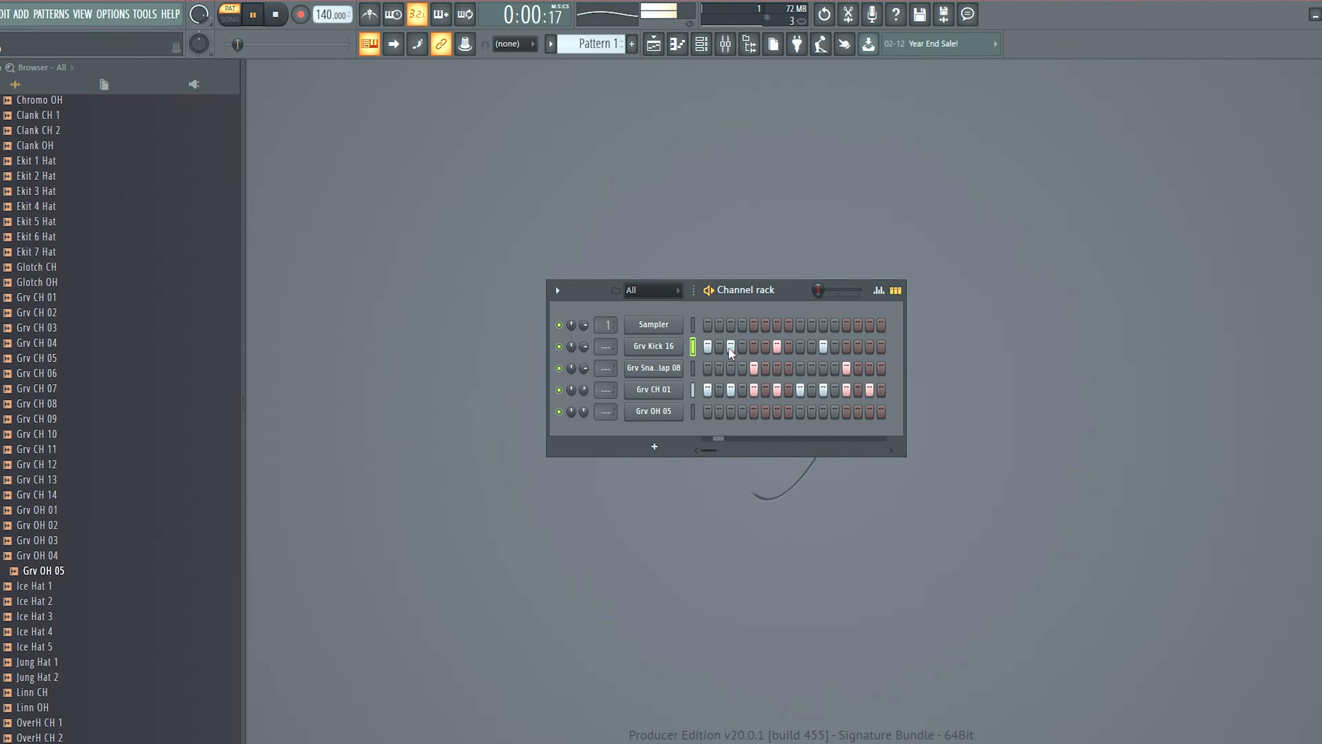
{"action": "left_click", "coordinate": [729, 348]}
{"action": "key", "text": "space"}
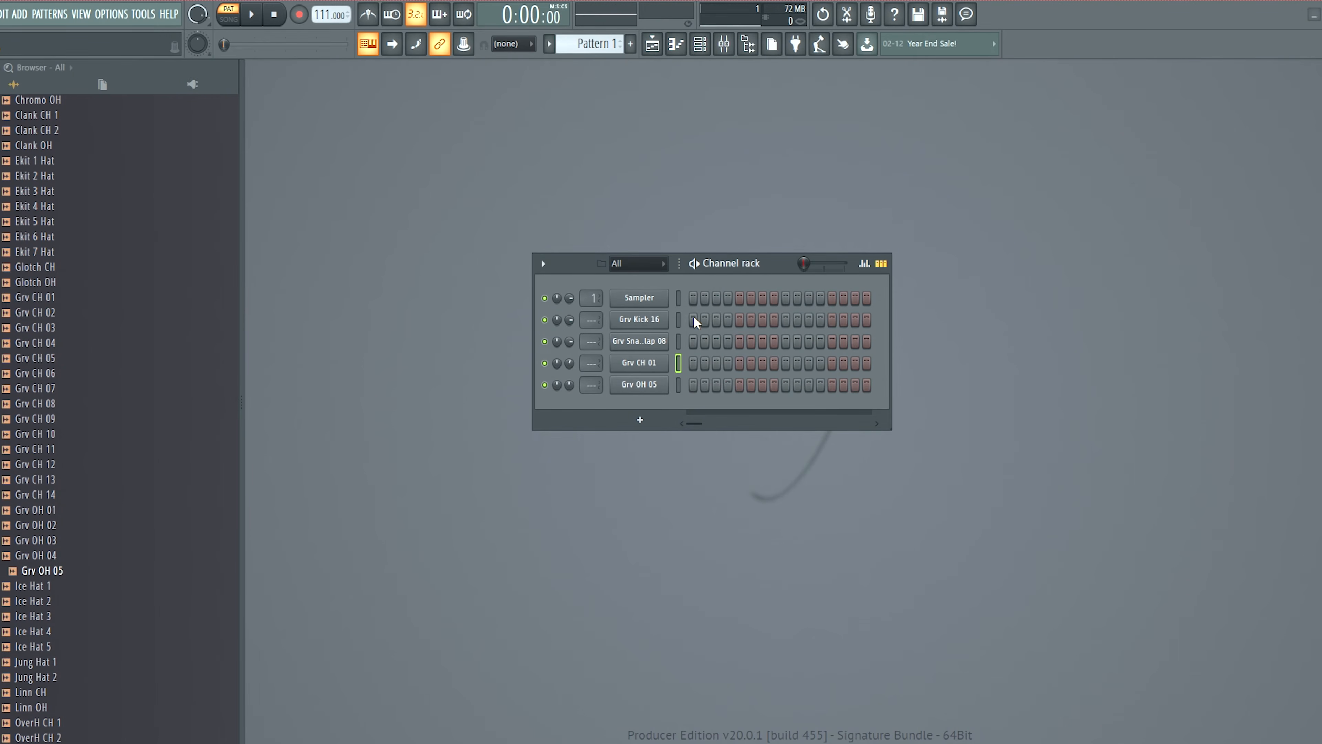
Place Grv Kick 16 hits on steps 1, 5, 9 and 13 and Grv Snareclap 08 hits on steps 4, 7, 12 and 15
{"action": "left_click", "coordinate": [694, 319]}
{"action": "left_click", "coordinate": [728, 341]}
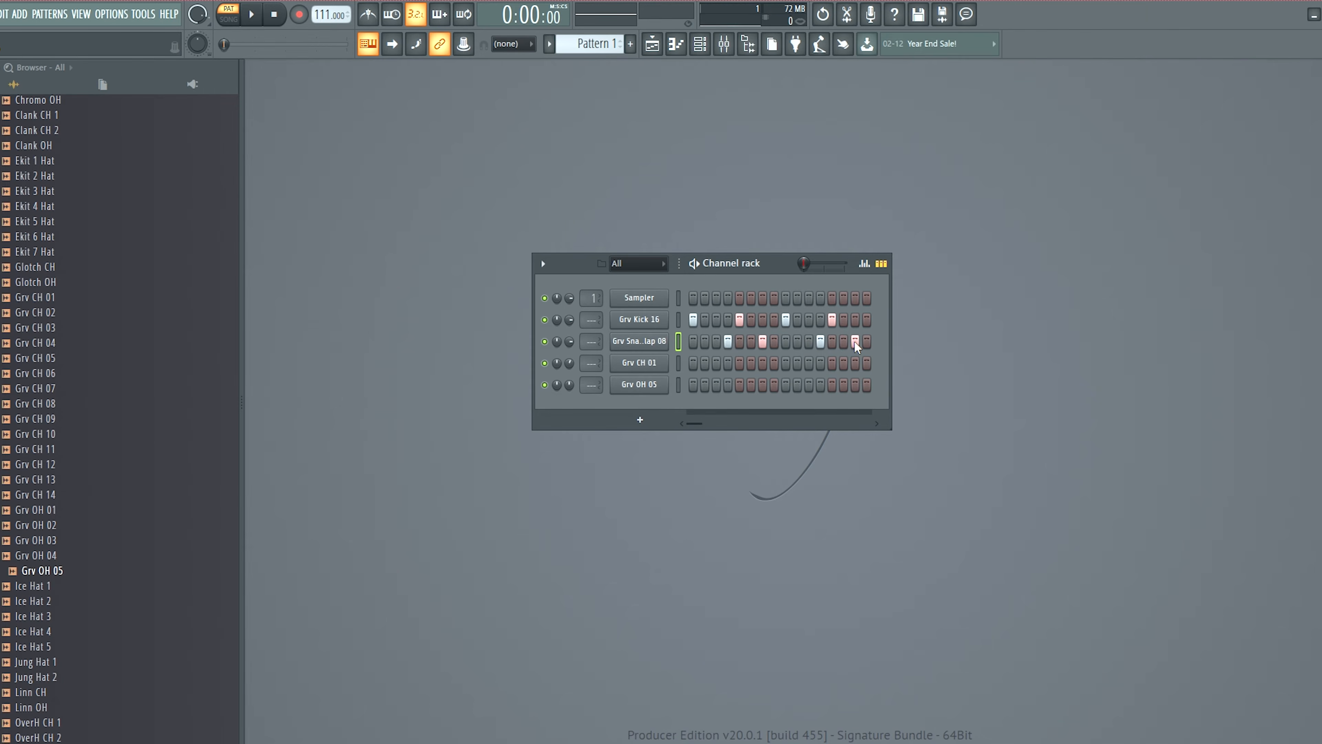
Fill the Grv CH 01 channel every 2 steps and play the pattern
{"action": "right_click", "coordinate": [658, 366]}
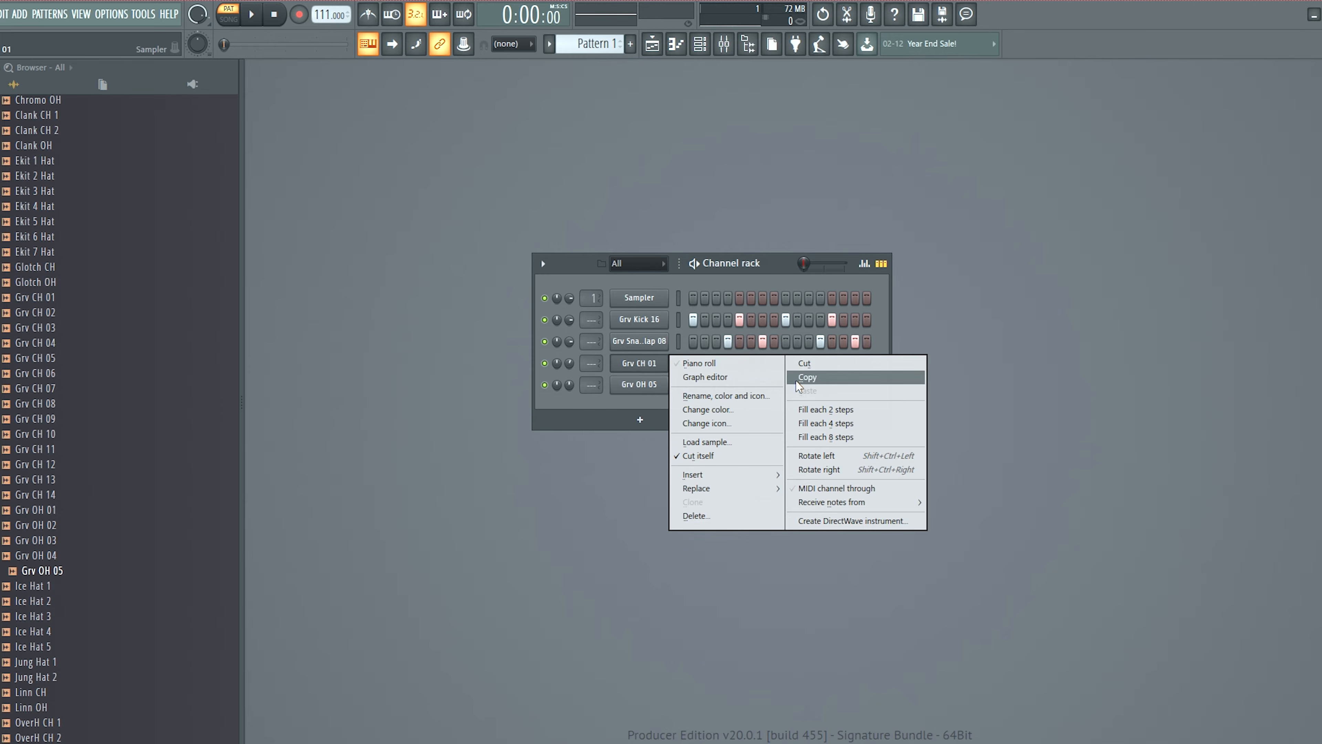
{"action": "left_click", "coordinate": [827, 409]}
{"action": "key", "text": "space"}
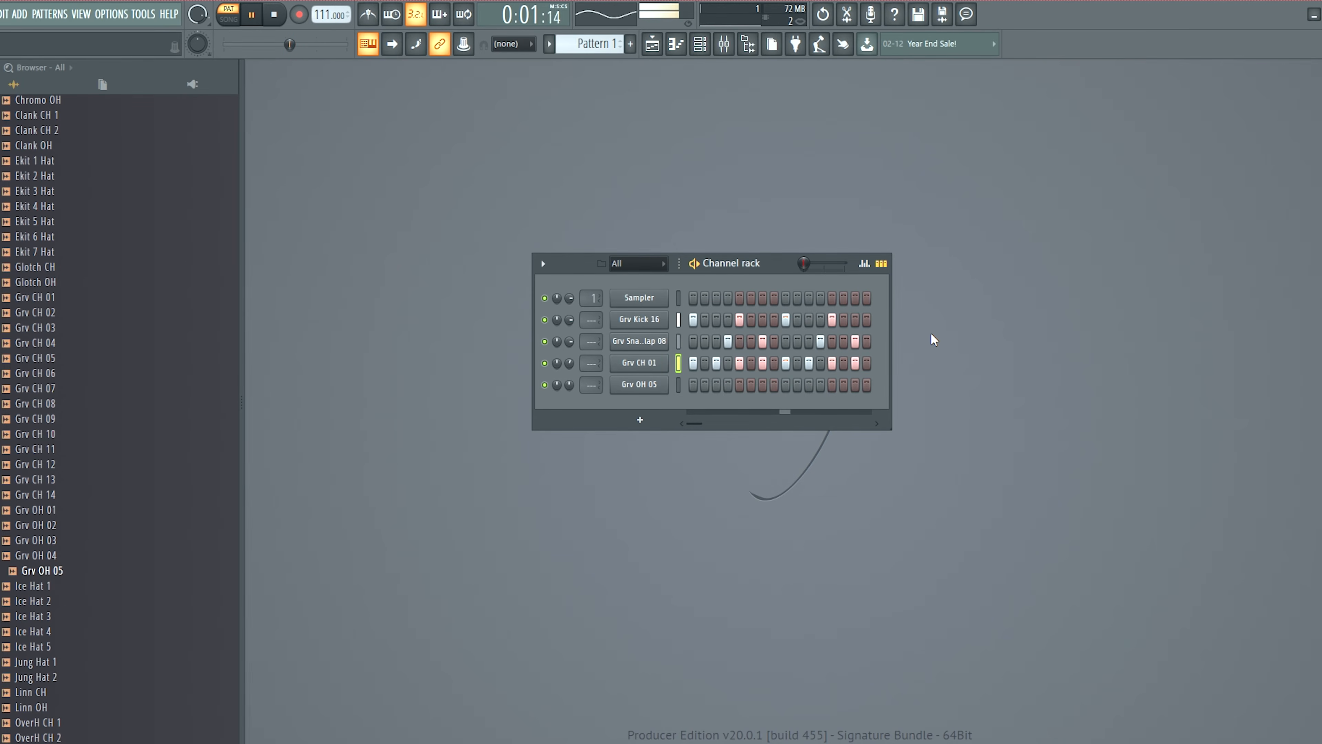
{"action": "key", "text": "space"}
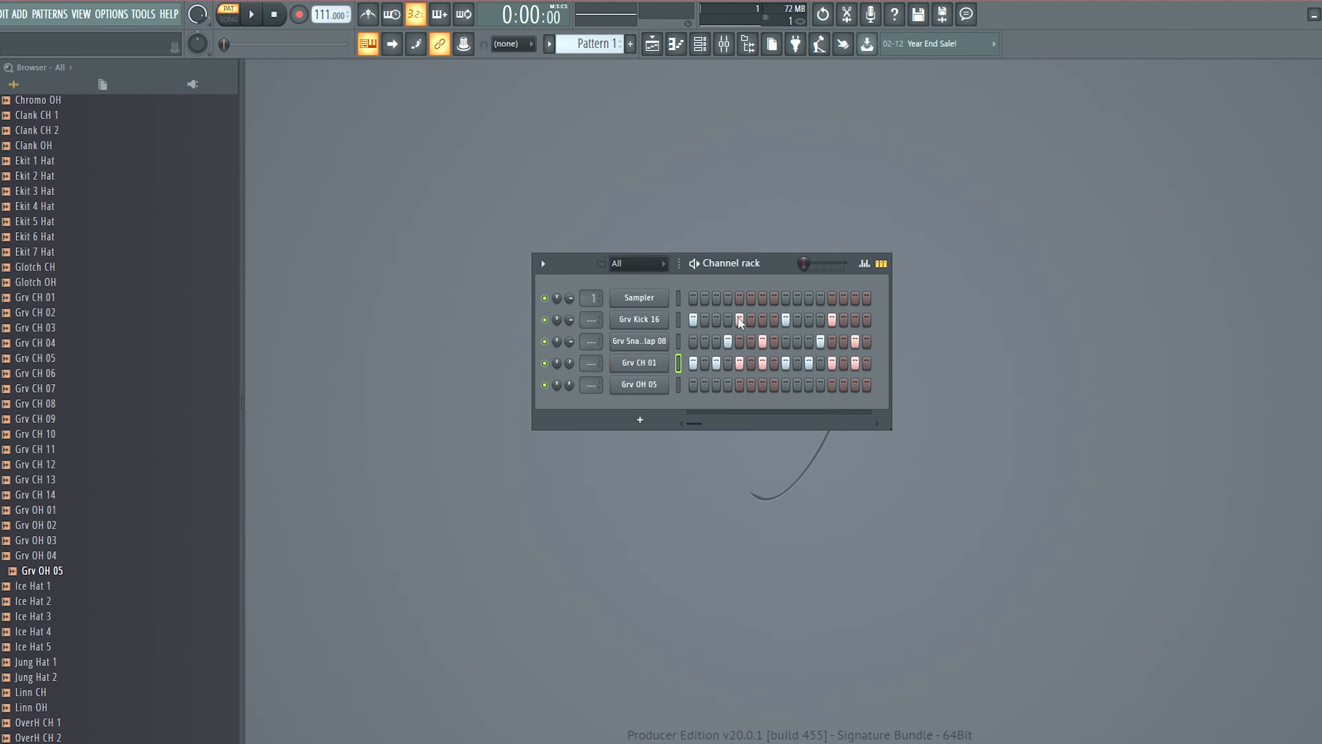
Remove the Grv Kick 16 hits on steps 5 and 13 and the one on step 9, playing the pattern after each change
{"action": "left_click", "coordinate": [738, 319]}
{"action": "left_click", "coordinate": [833, 319]}
{"action": "key", "text": "space"}
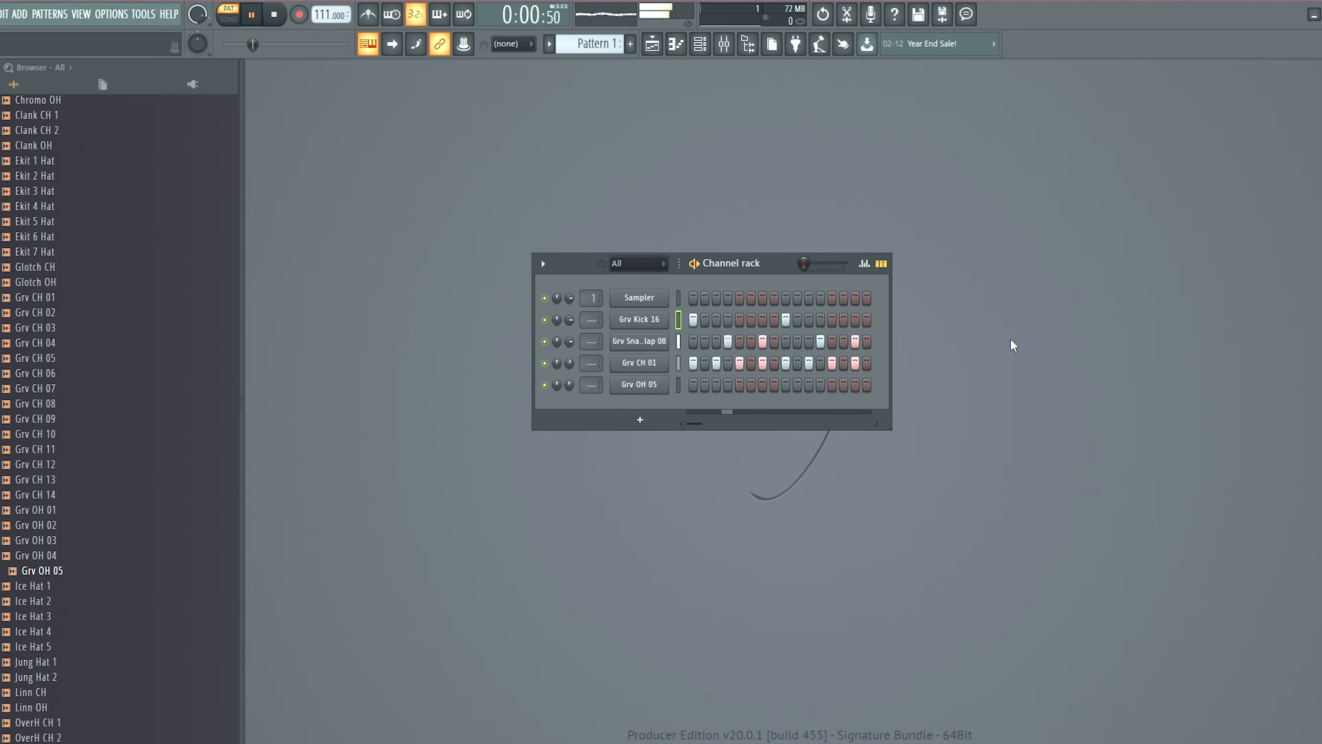
{"action": "key", "text": "space"}
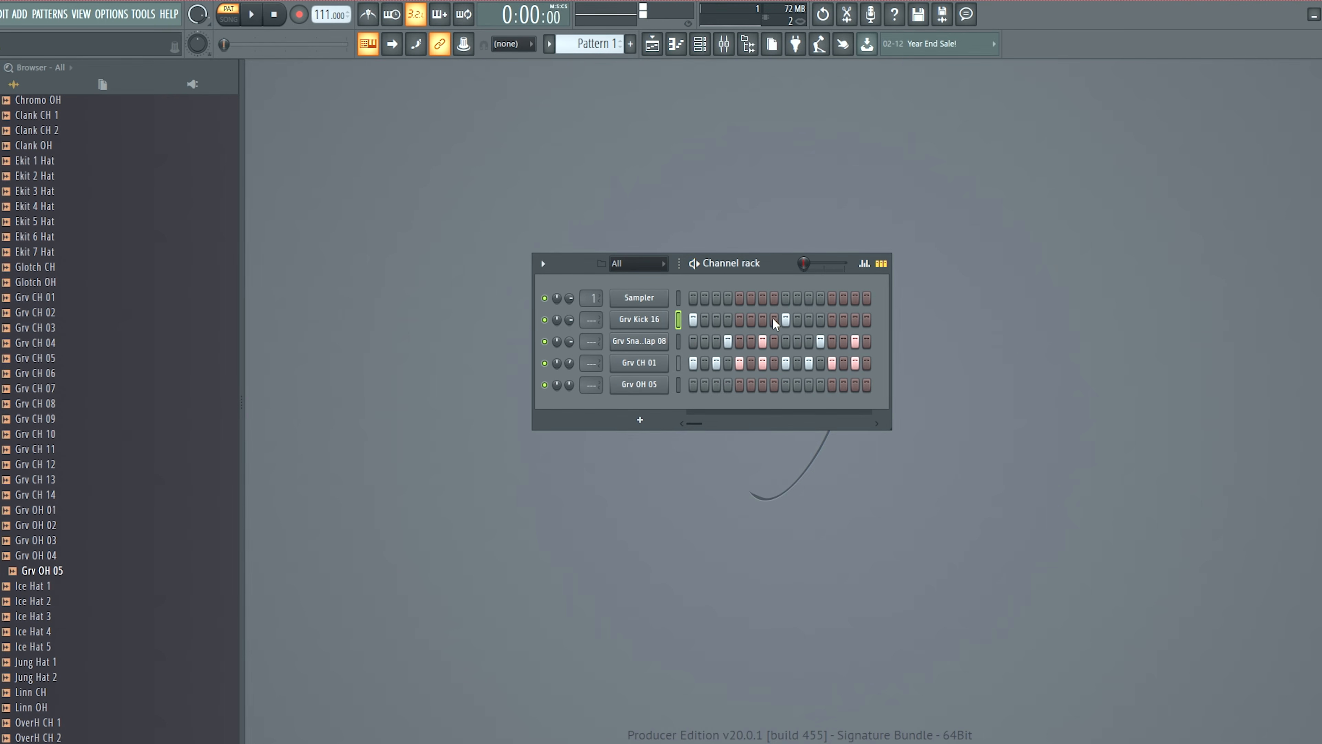
{"action": "left_click", "coordinate": [782, 319]}
{"action": "key", "text": "space"}
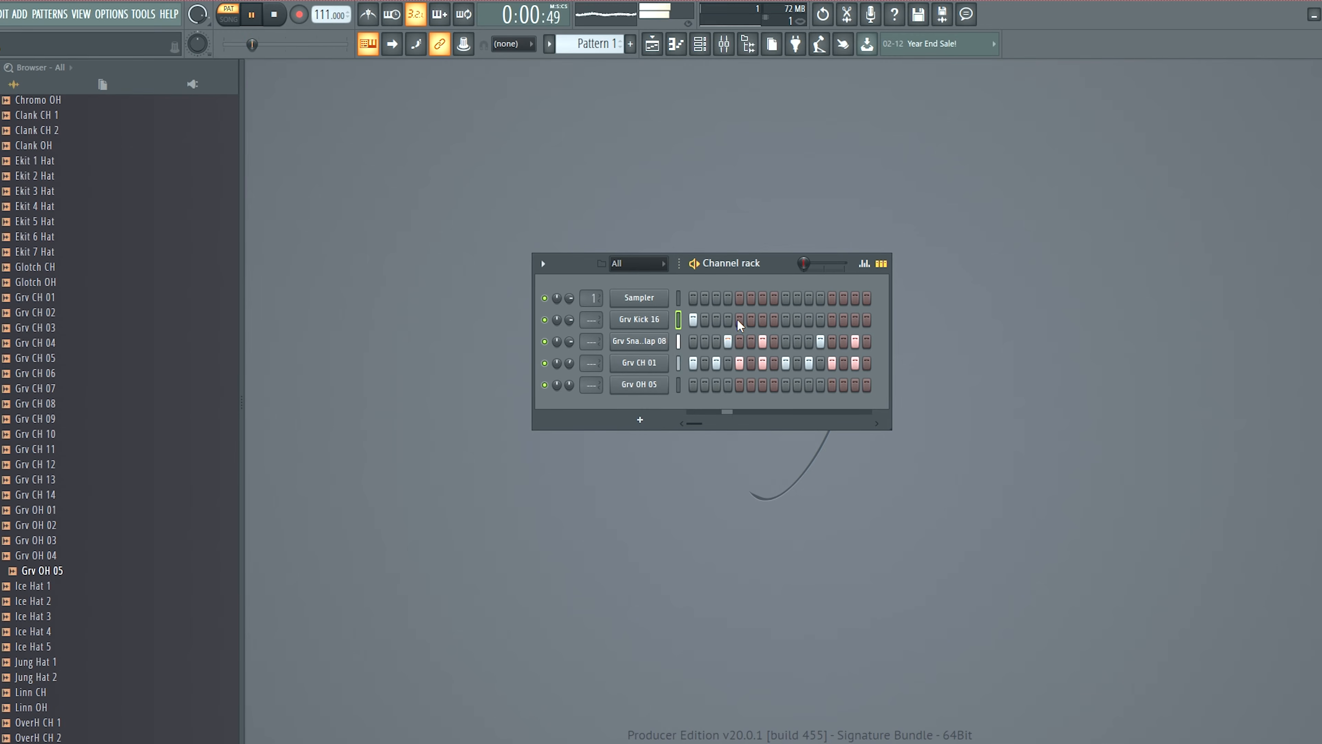
{"action": "key", "text": "space"}
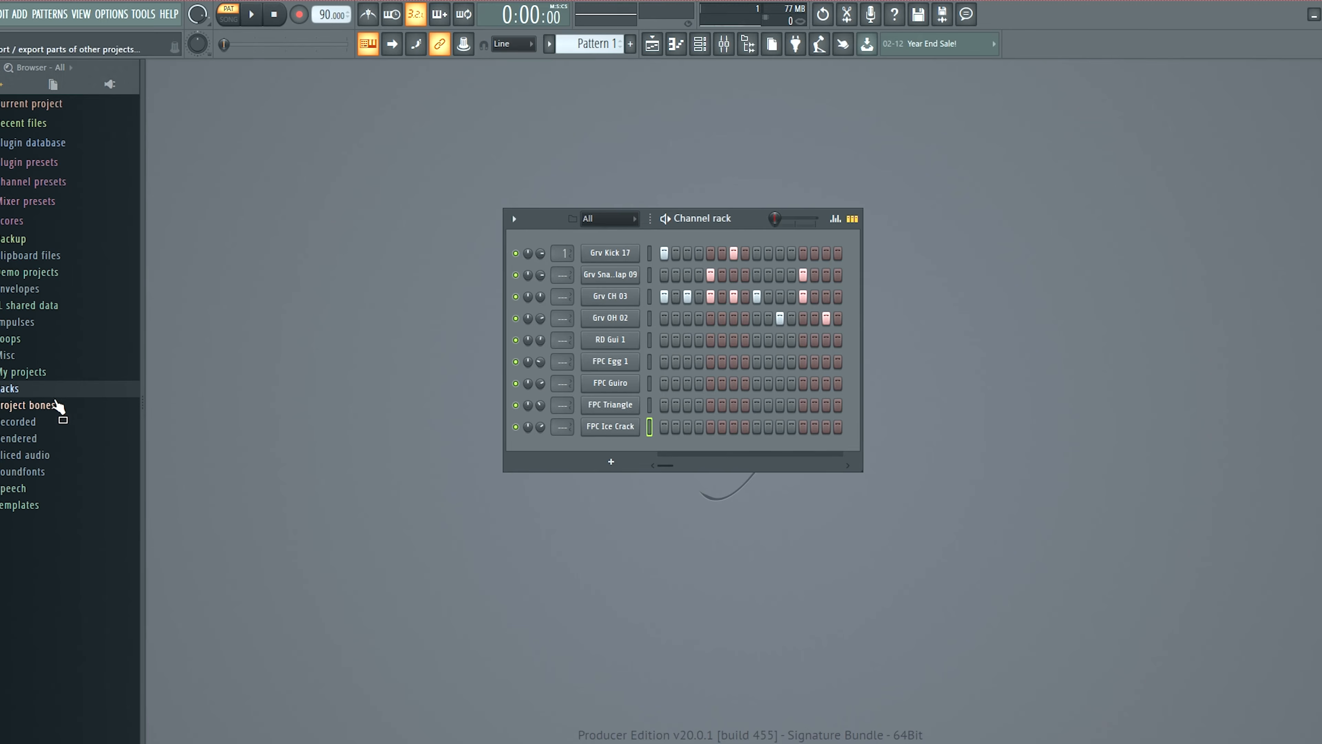
Audition samples in the Drums pack's Percussion folder, including 707 Tamb, FPC Triangle, FPC Wood Hit 2, Grv Perc 12, Linn Tamb and RD Tamb 2
{"action": "left_click", "coordinate": [31, 403]}
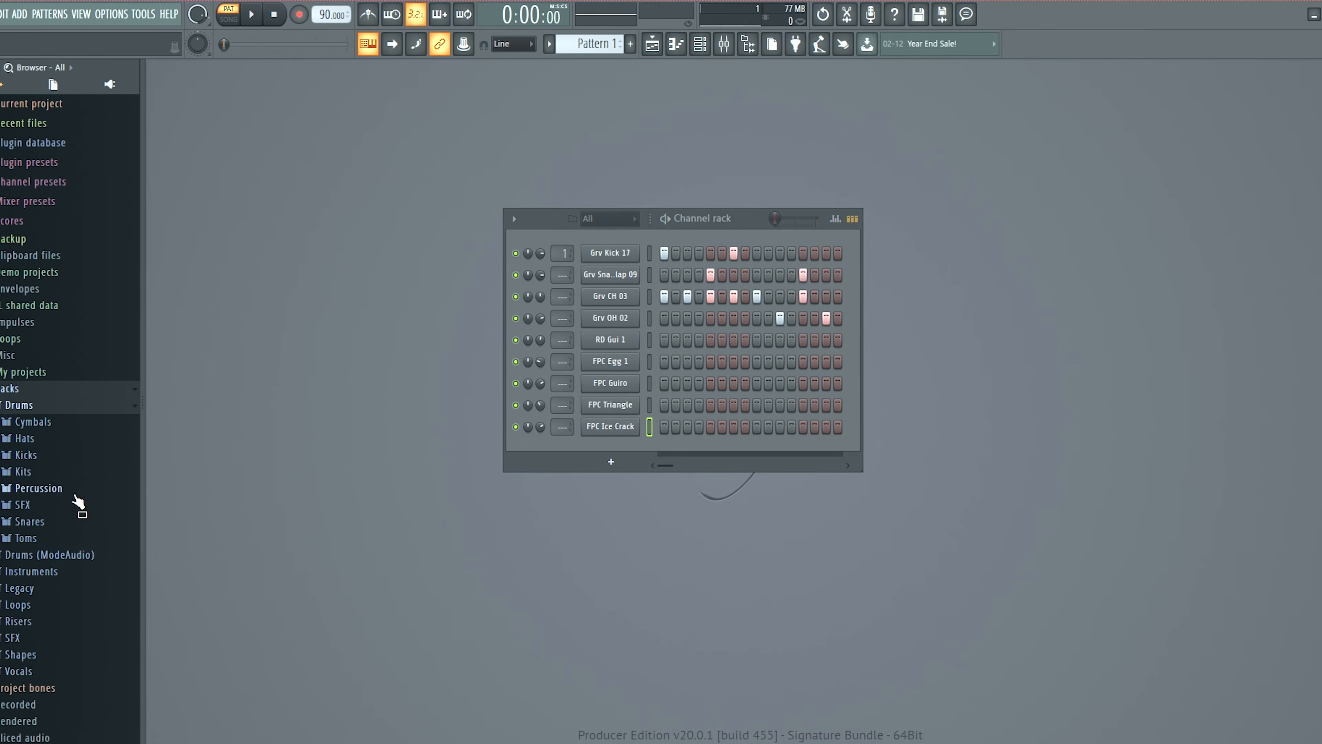
{"action": "left_click", "coordinate": [73, 491]}
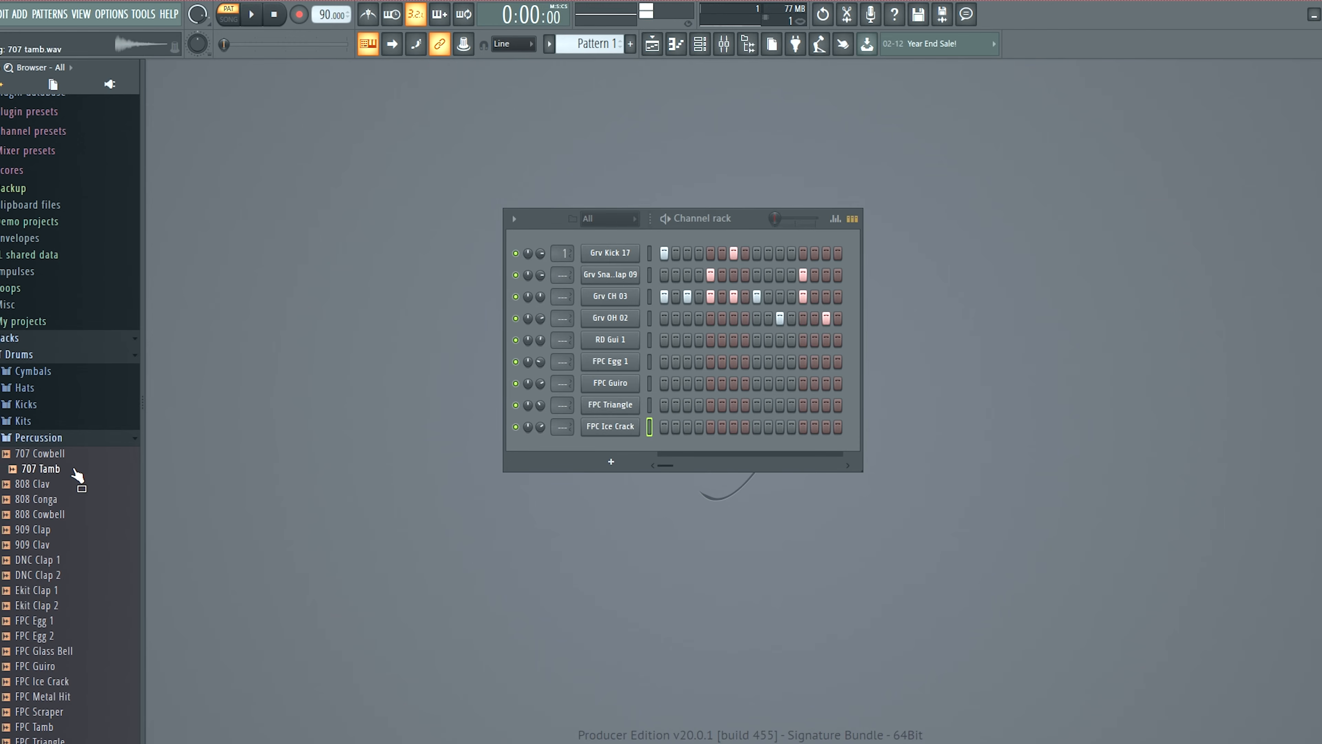
{"action": "left_click", "coordinate": [86, 565]}
{"action": "scroll", "coordinate": [88, 573], "scroll_direction": "down", "scroll_amount": 3}
{"action": "left_click", "coordinate": [88, 561]}
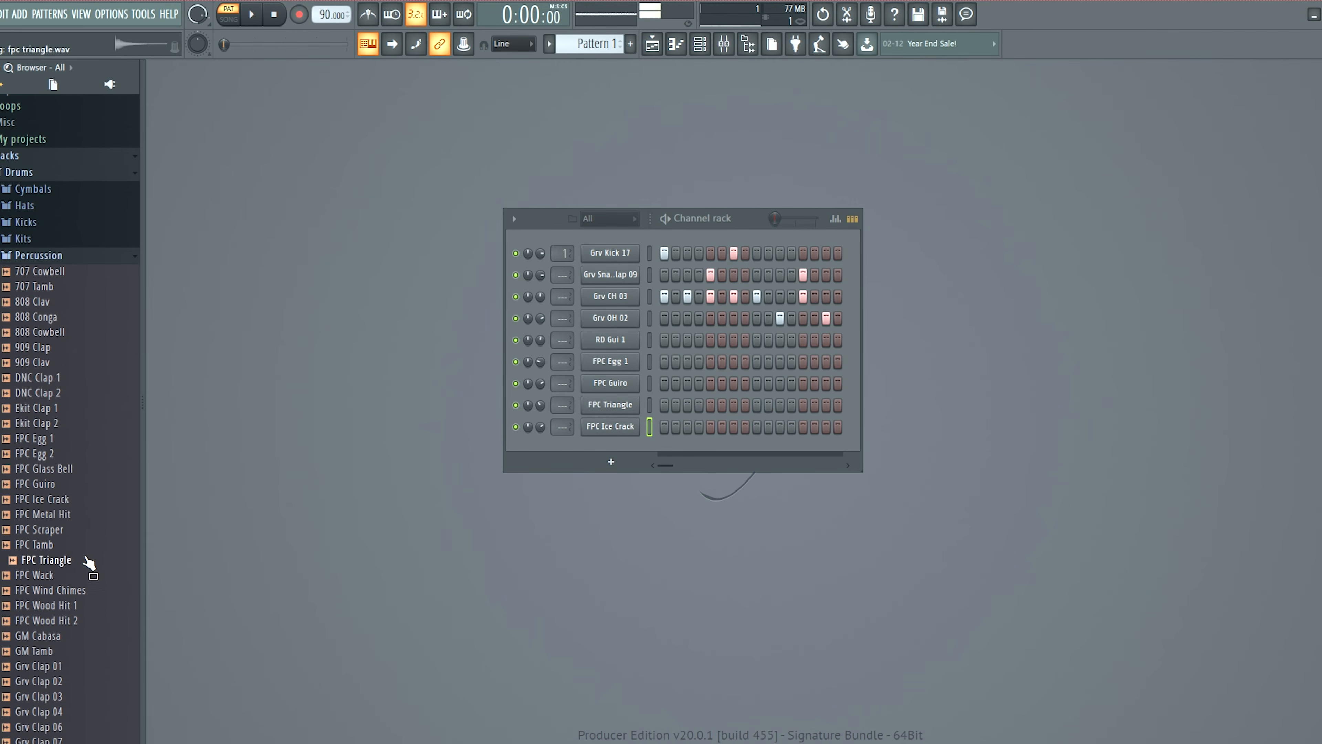
{"action": "left_click", "coordinate": [93, 622]}
{"action": "scroll", "coordinate": [78, 573], "scroll_direction": "down", "scroll_amount": 1}
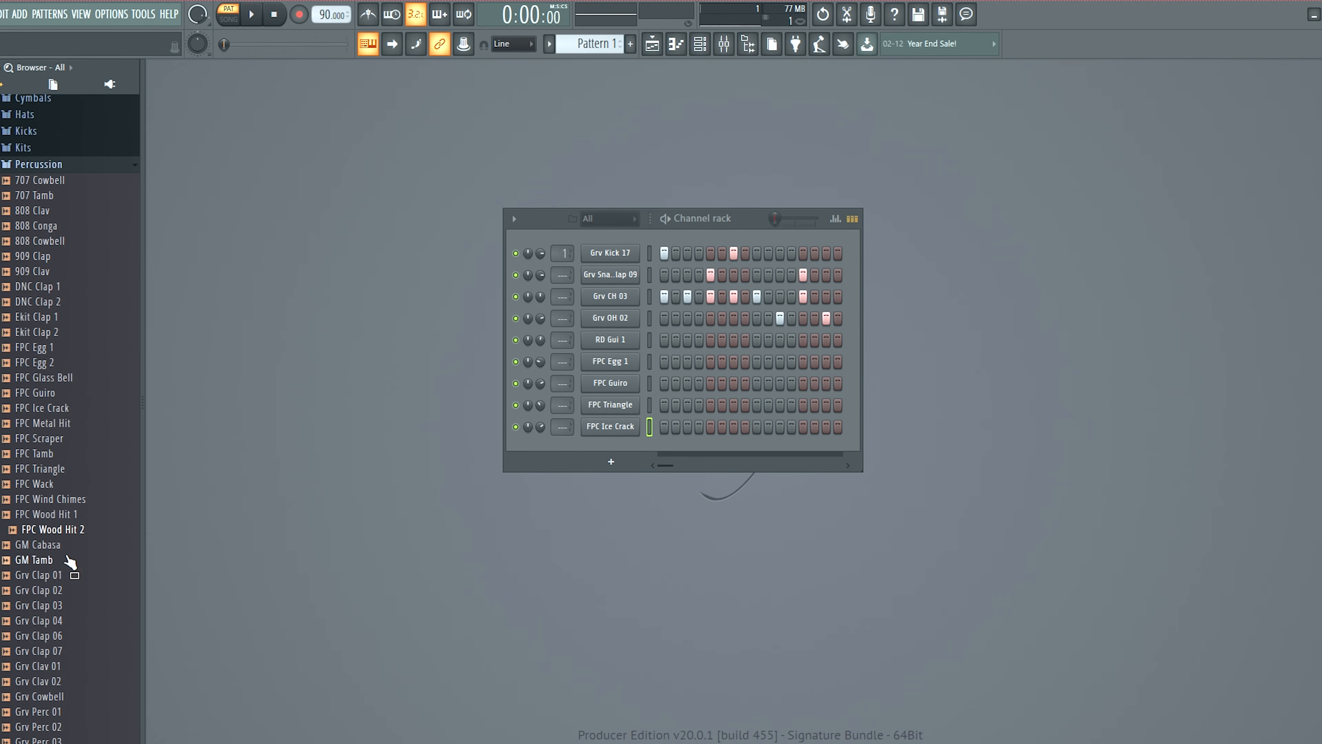
{"action": "left_click", "coordinate": [71, 552]}
{"action": "scroll", "coordinate": [72, 563], "scroll_direction": "down", "scroll_amount": 3}
{"action": "left_click", "coordinate": [79, 621]}
{"action": "left_click", "coordinate": [71, 696]}
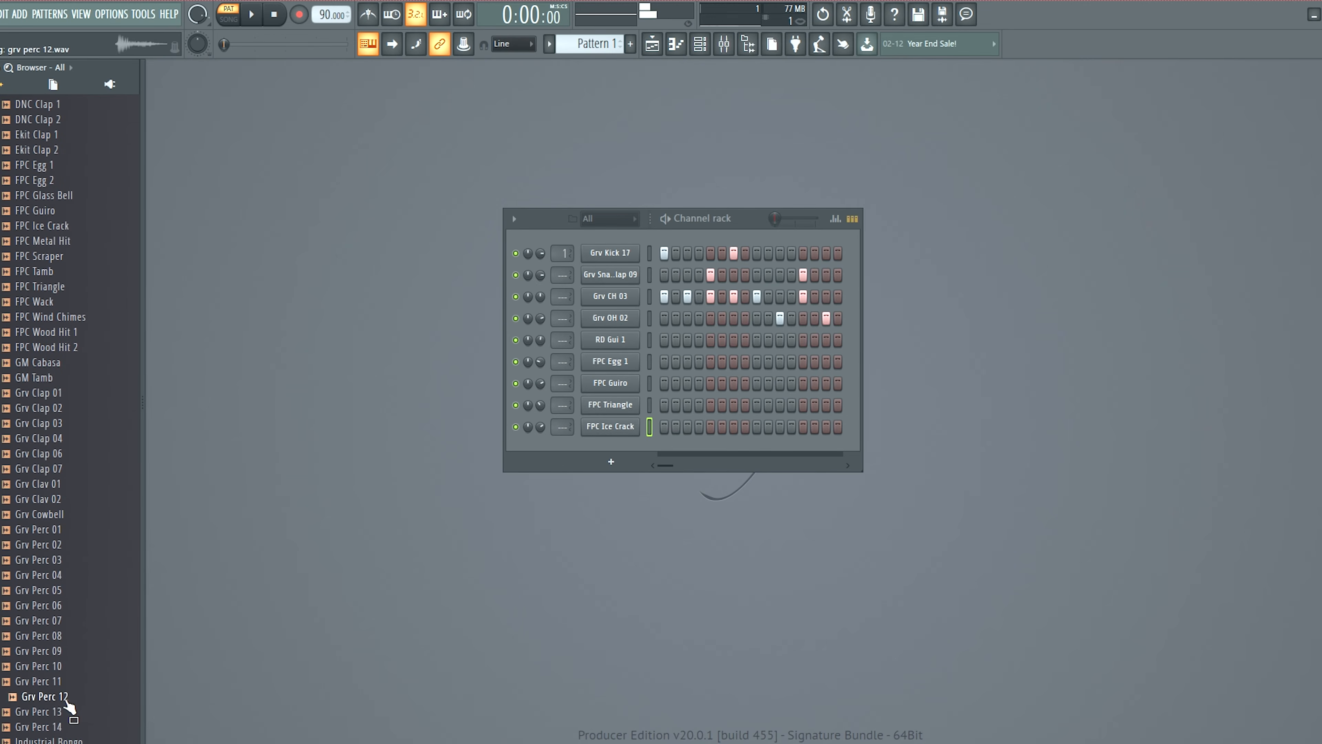
{"action": "scroll", "coordinate": [73, 700], "scroll_direction": "down", "scroll_amount": 2}
{"action": "left_click", "coordinate": [73, 697]}
{"action": "scroll", "coordinate": [74, 698], "scroll_direction": "down", "scroll_amount": 3}
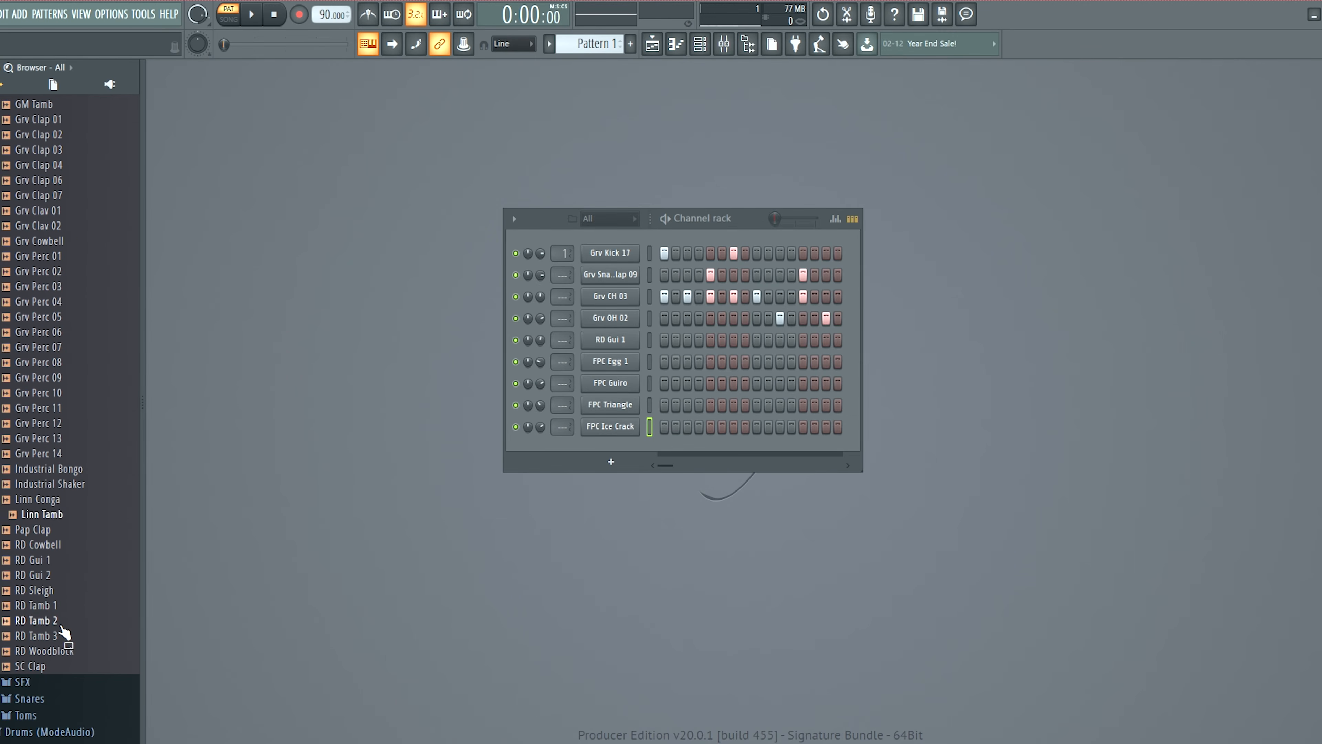
{"action": "left_click", "coordinate": [65, 621]}
Play the pattern and fill all 16 steps of the FPC Egg 1 channel
{"action": "key", "text": "space"}
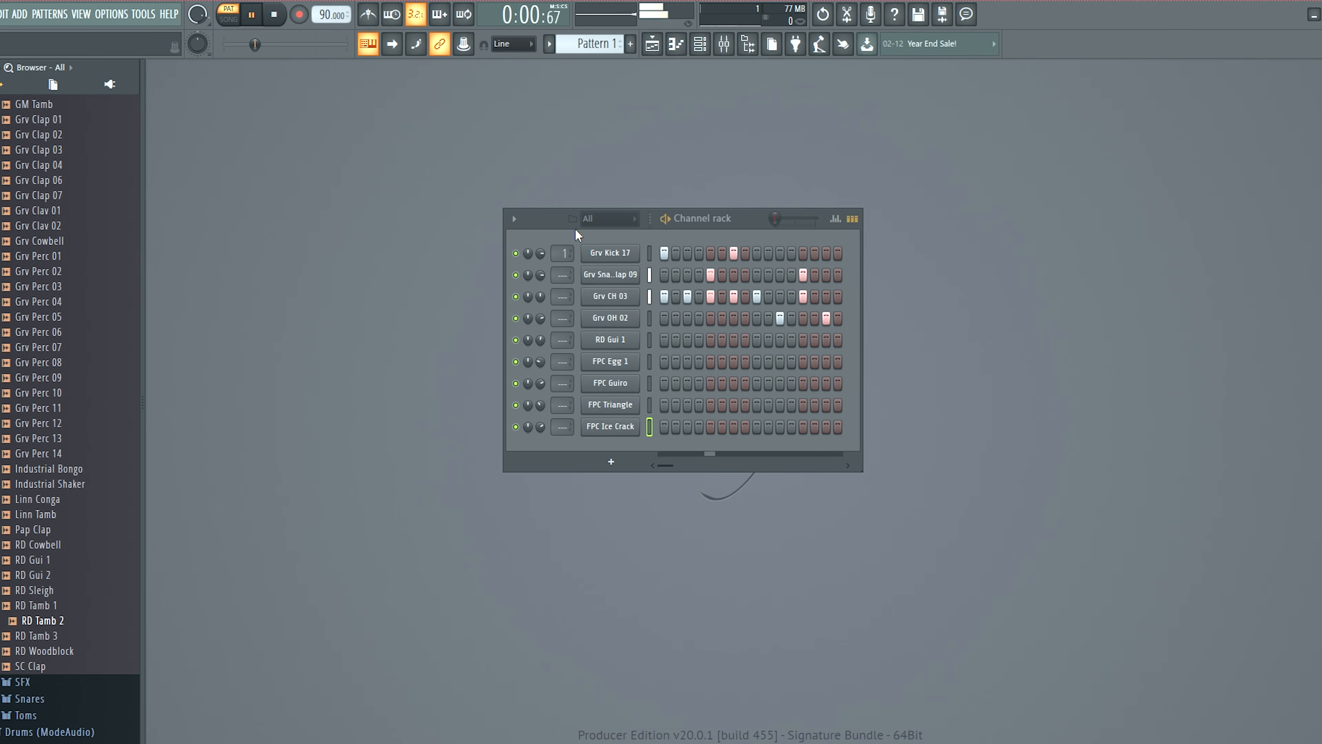
{"action": "left_click_drag", "start_coordinate": [554, 223], "coordinate": [563, 244]}
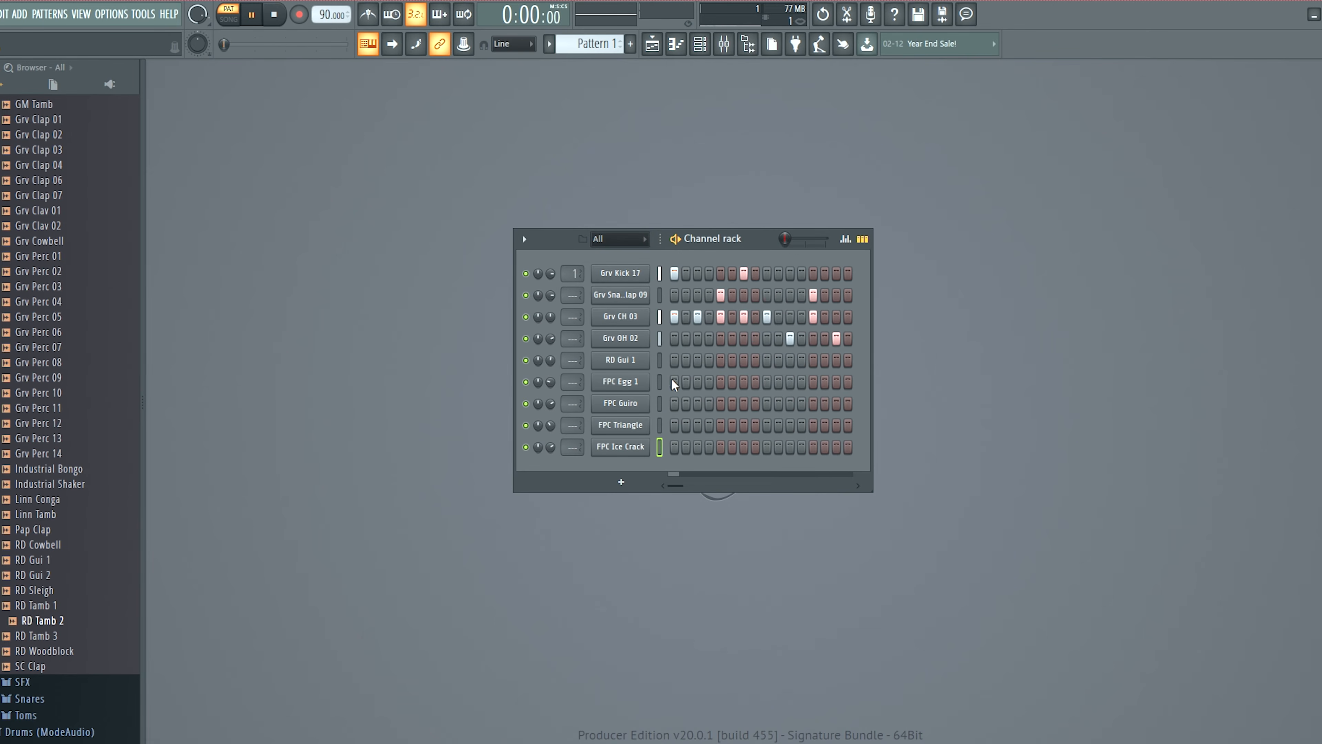
{"action": "left_click_drag", "start_coordinate": [673, 382], "coordinate": [862, 383]}
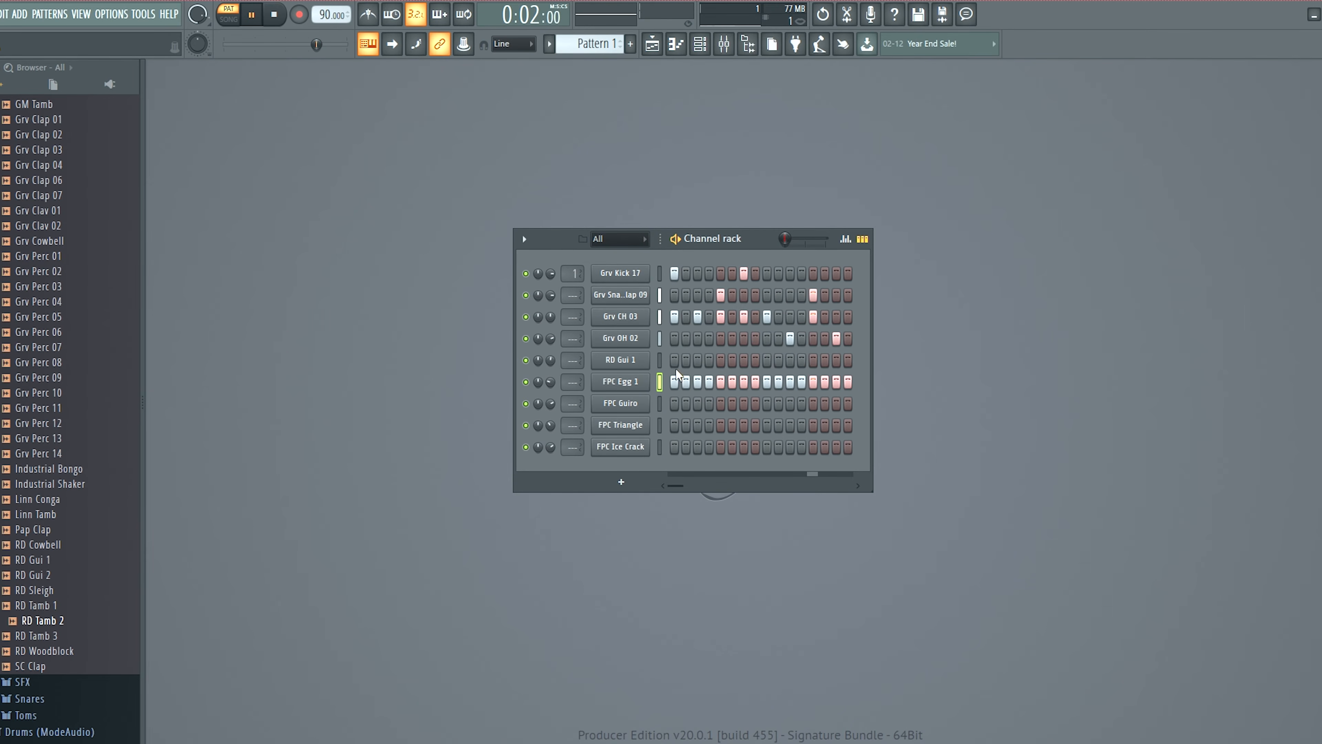
Try an RD Gui 1 hit on step 4 and replace it with hits on steps 1, 3 and 10 during playback
{"action": "left_click", "coordinate": [708, 359]}
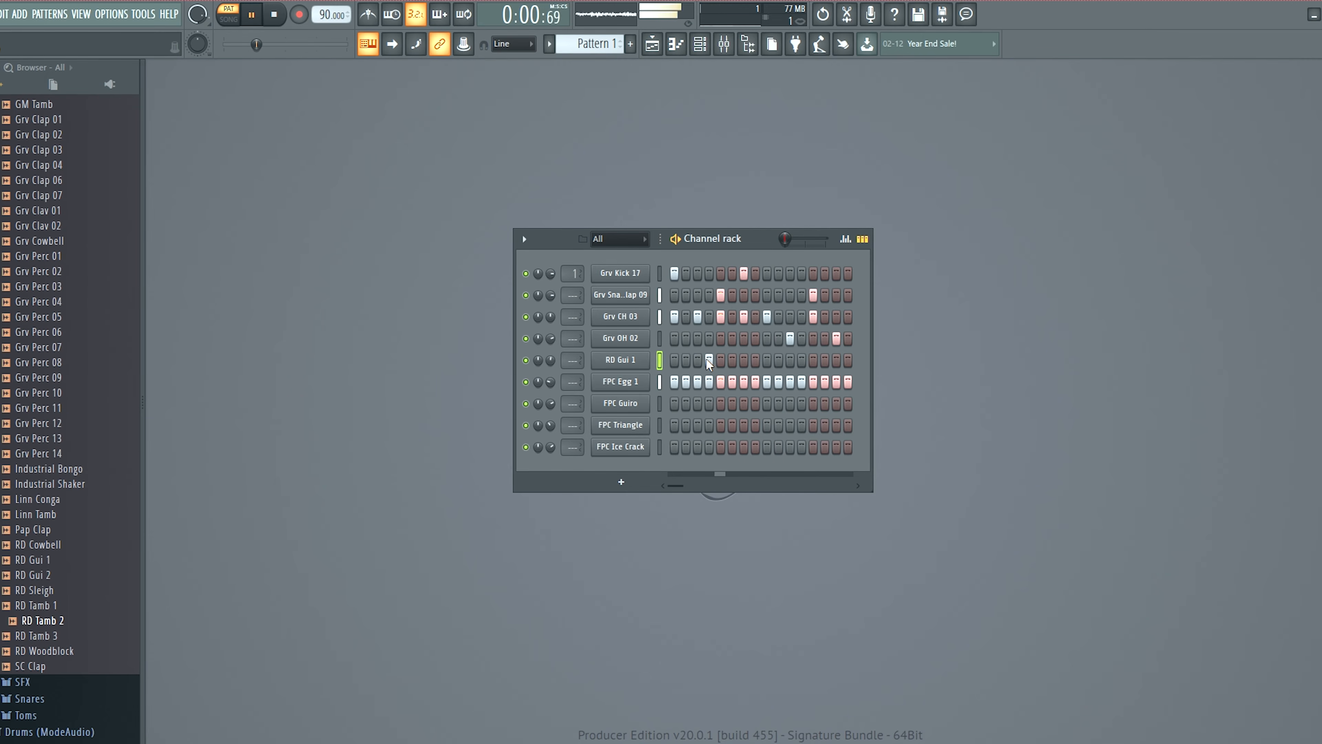
{"action": "left_click", "coordinate": [707, 359]}
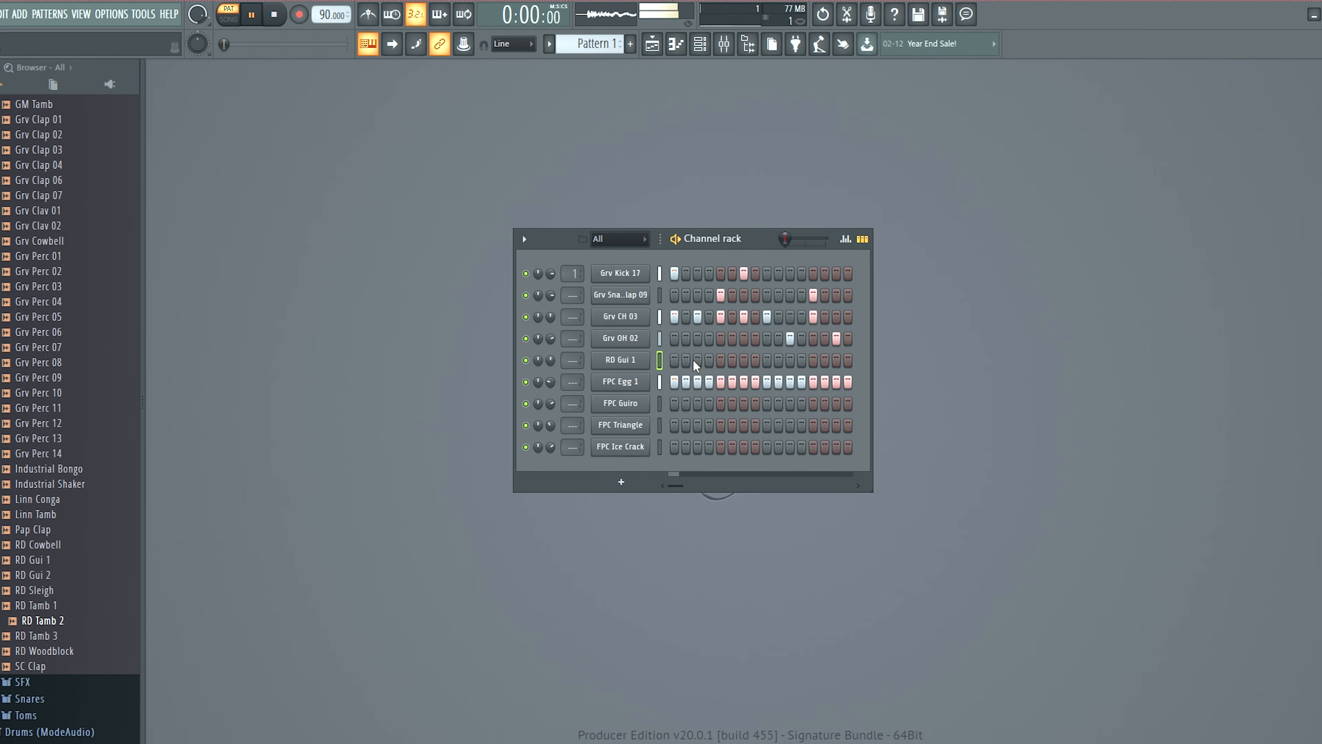
{"action": "left_click", "coordinate": [676, 360]}
{"action": "left_click", "coordinate": [695, 361]}
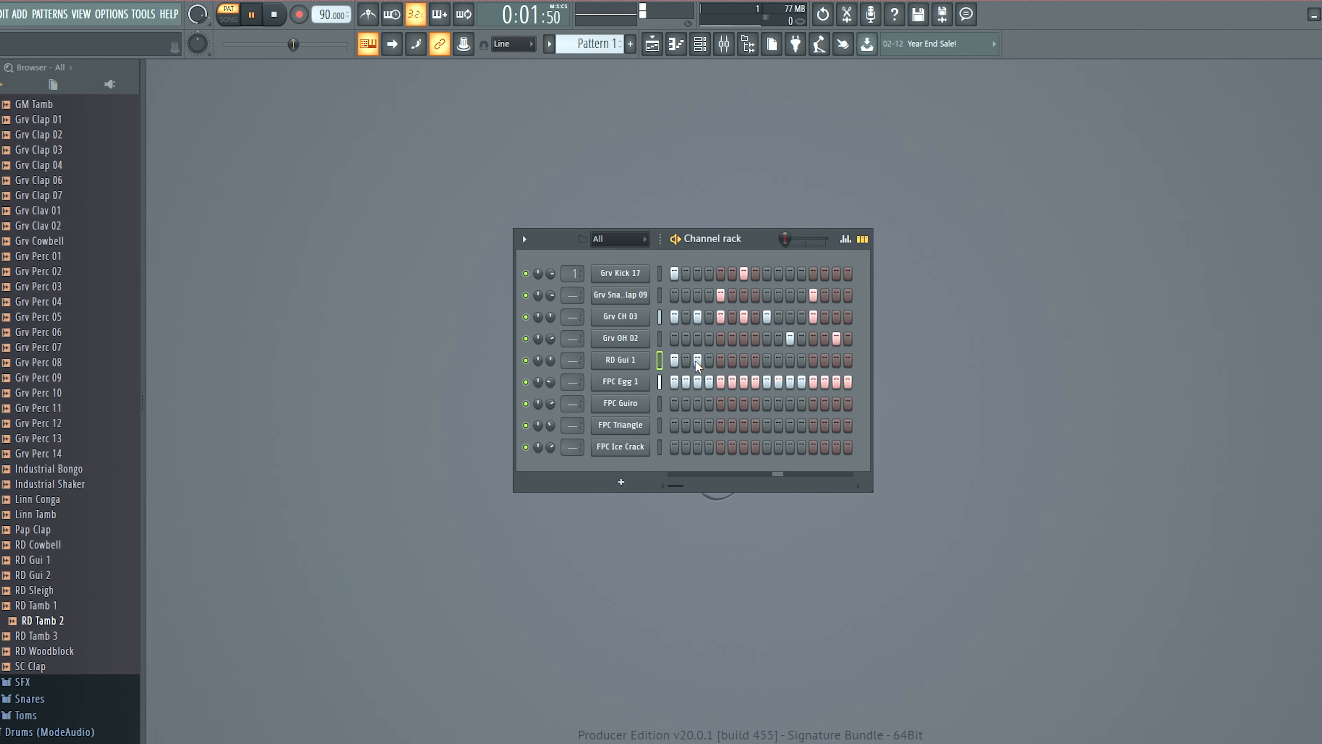
{"action": "left_click", "coordinate": [778, 360]}
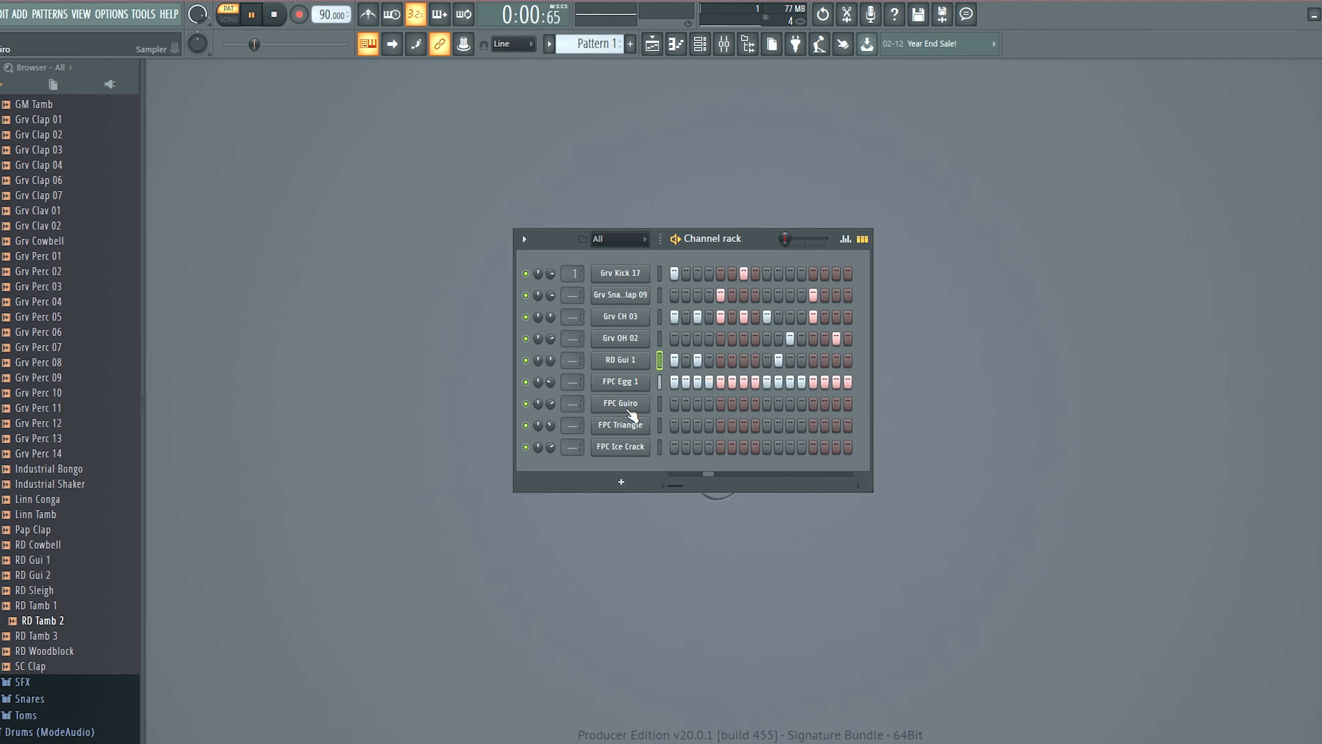
Add an FPC Triangle hit on step 1 and FPC Ice Crack hits on steps 1, 4, 7 and 15 during playback
{"action": "left_click", "coordinate": [678, 425]}
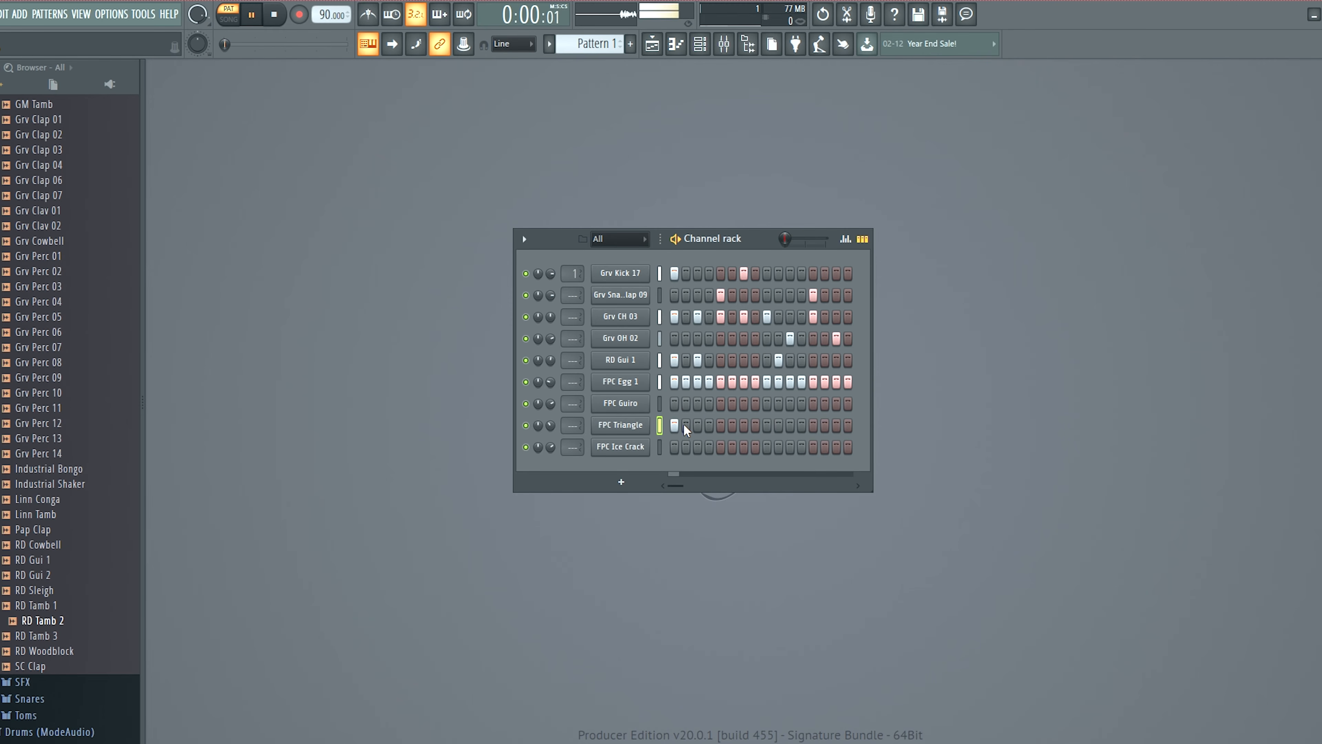
{"action": "left_click", "coordinate": [675, 446]}
{"action": "left_click", "coordinate": [709, 446]}
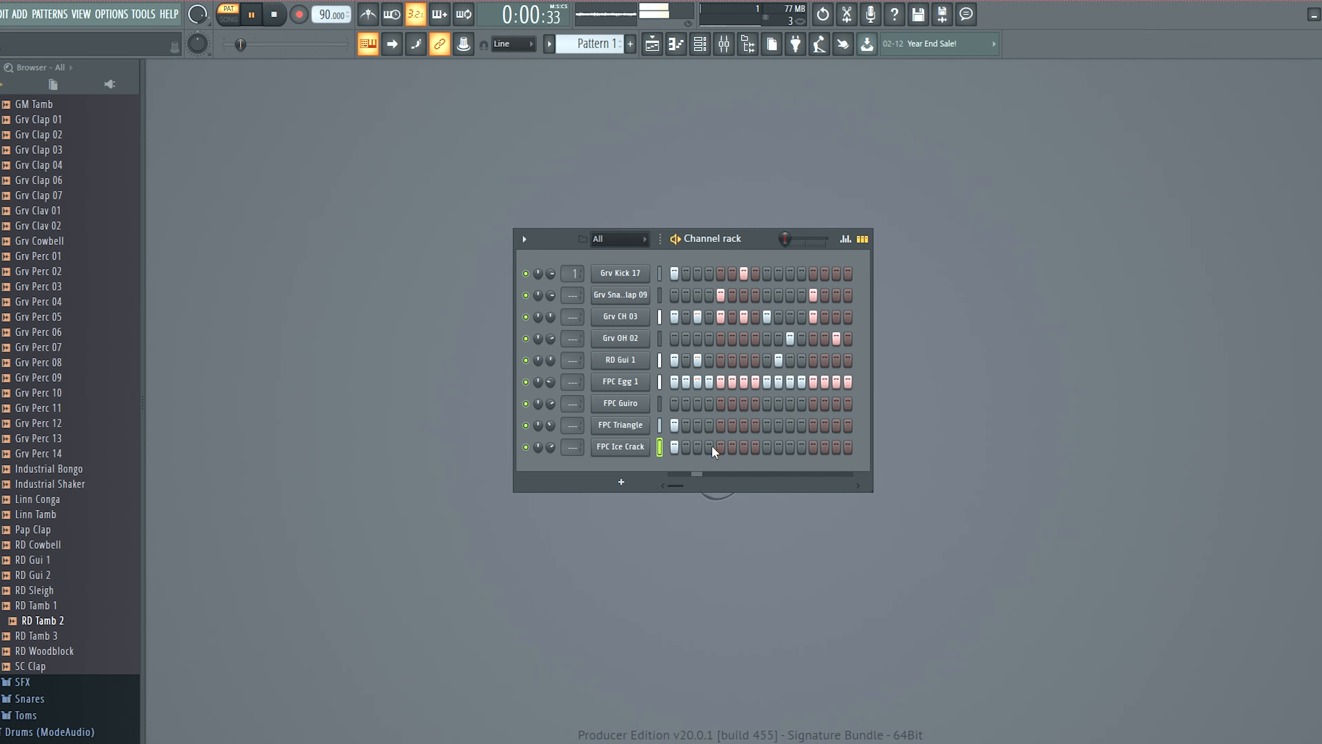
{"action": "left_click", "coordinate": [744, 447]}
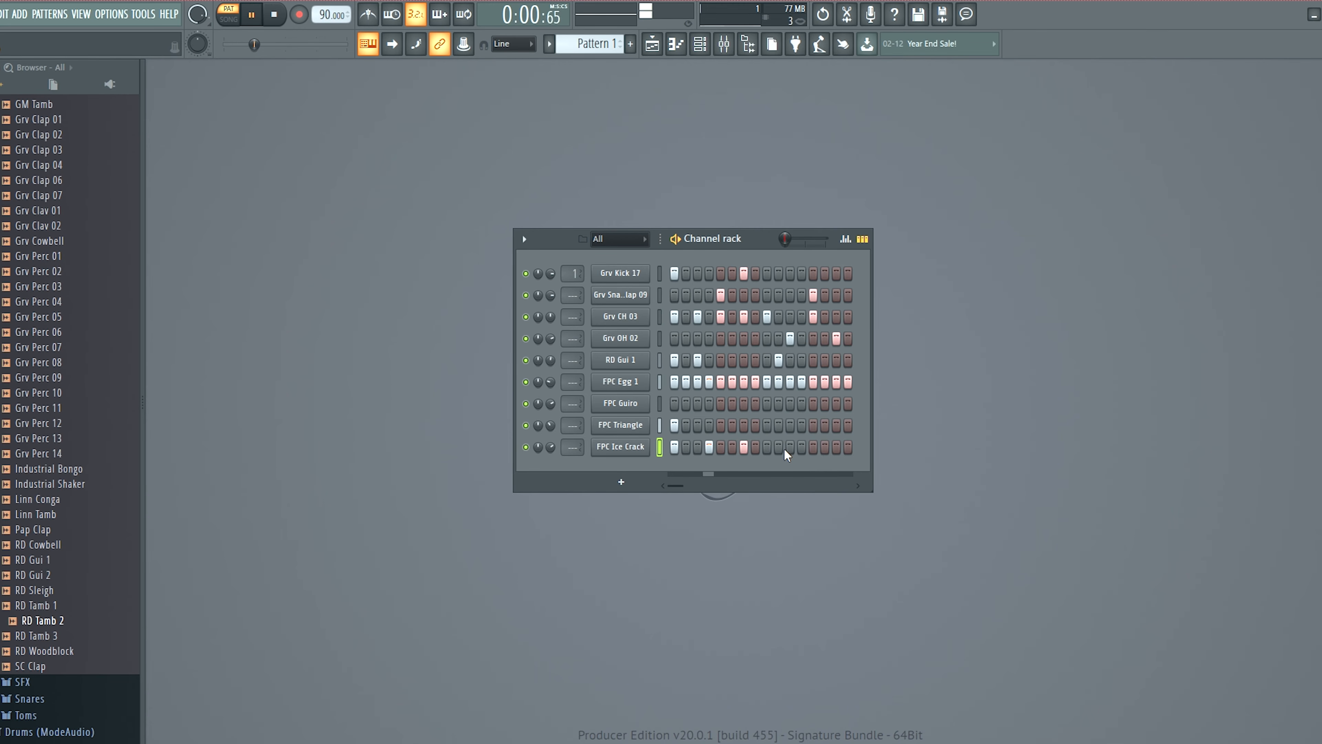
{"action": "left_click", "coordinate": [837, 447]}
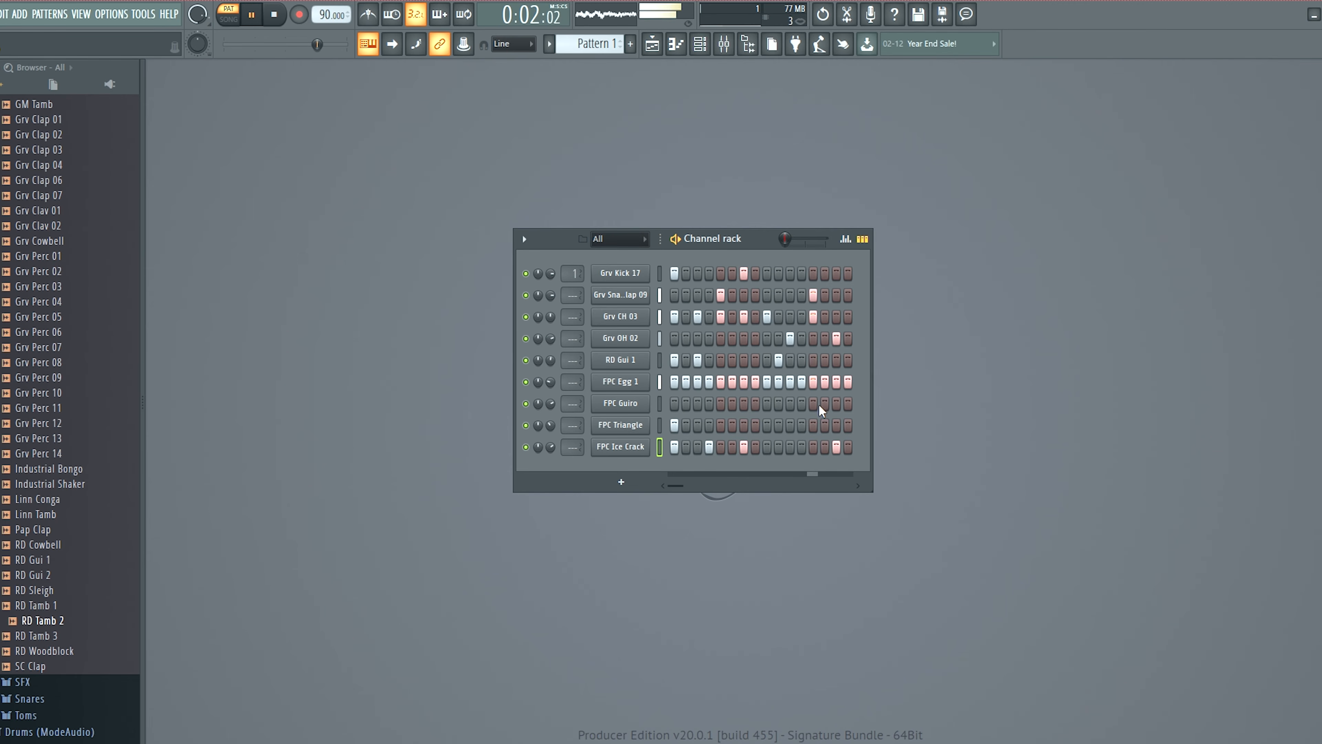
Place FPC Guiro hits on steps 12 and 15 while the pattern plays
{"action": "left_click", "coordinate": [803, 405]}
{"action": "left_click", "coordinate": [836, 405]}
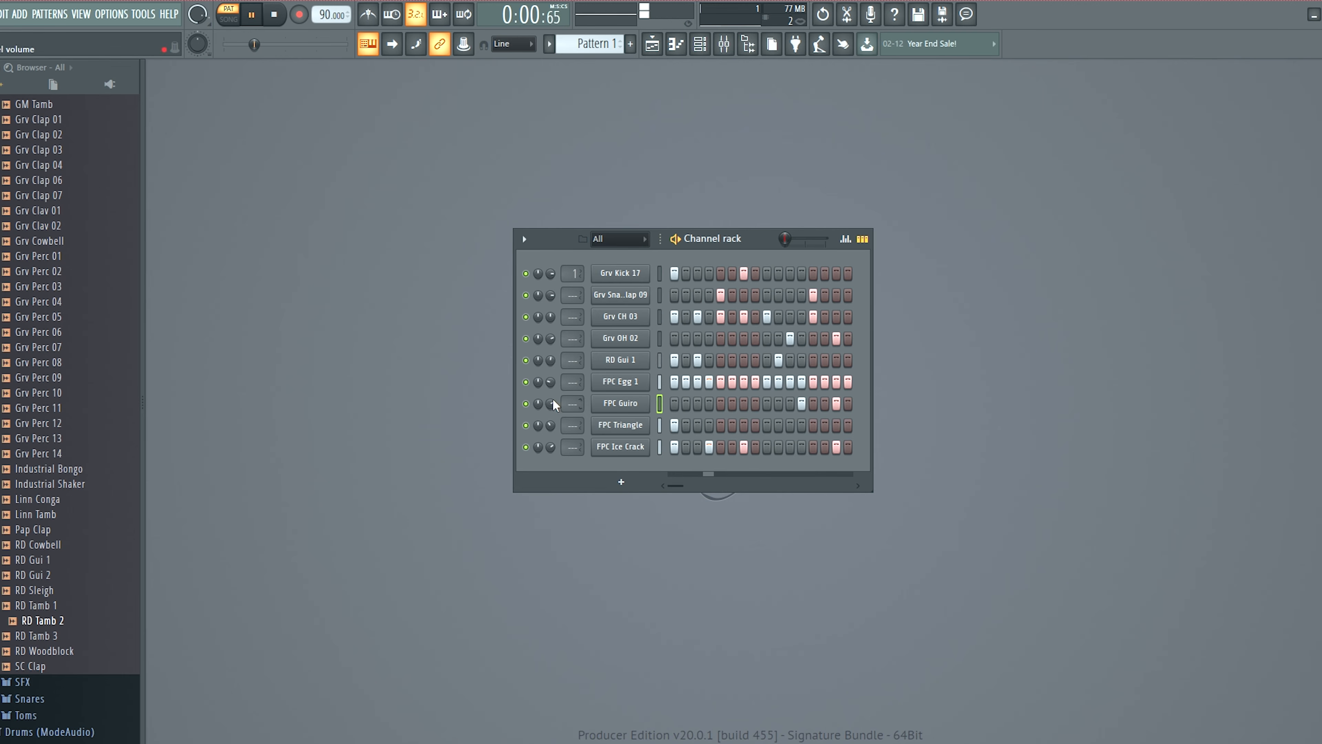
{"action": "left_click_drag", "start_coordinate": [555, 242], "coordinate": [557, 246]}
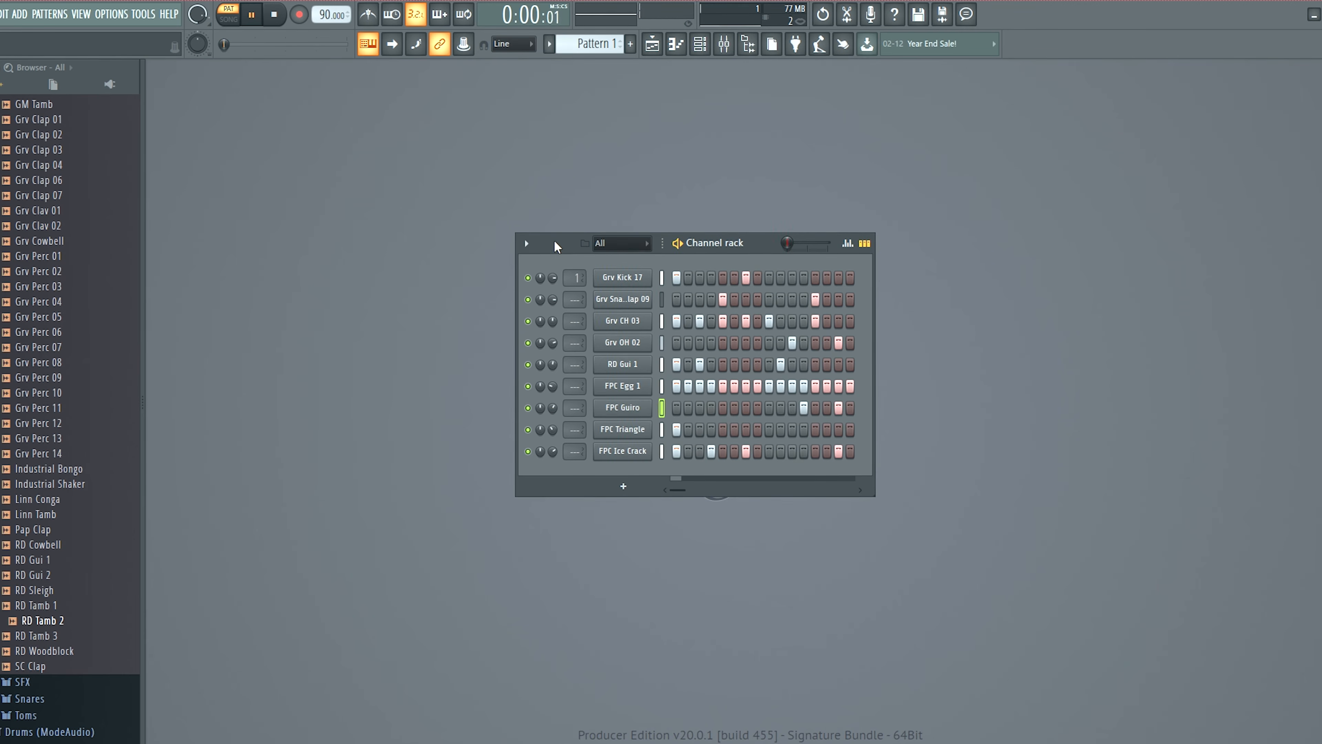